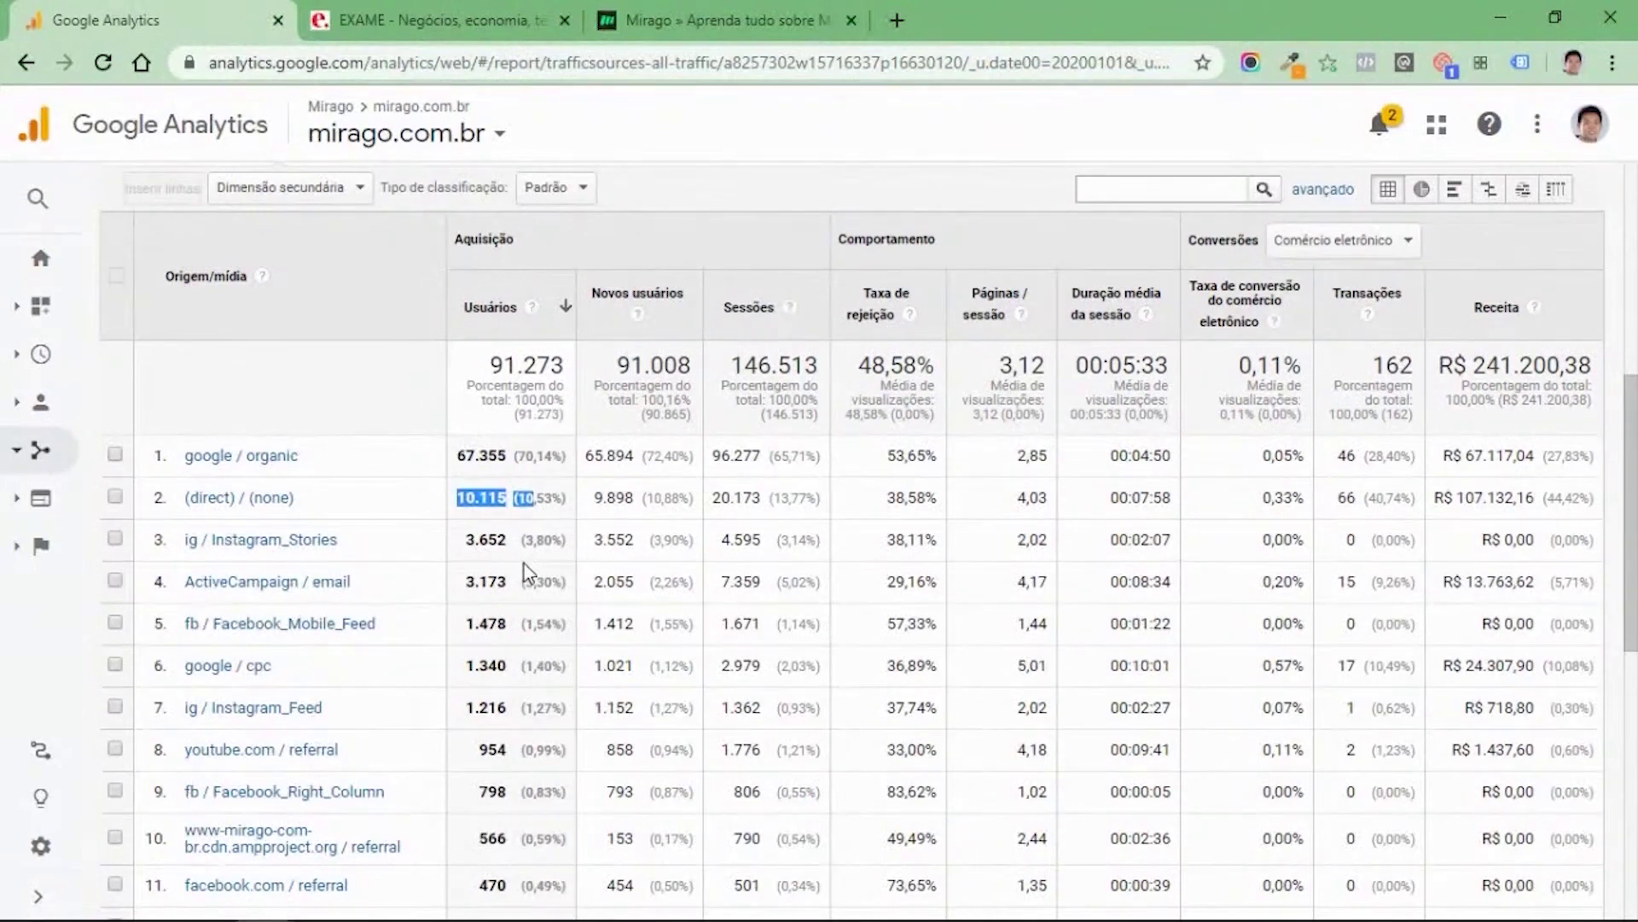
Search Google for "criador url" in a new browser tab and open the Campaign URL Builder result
key("ctrl+t")
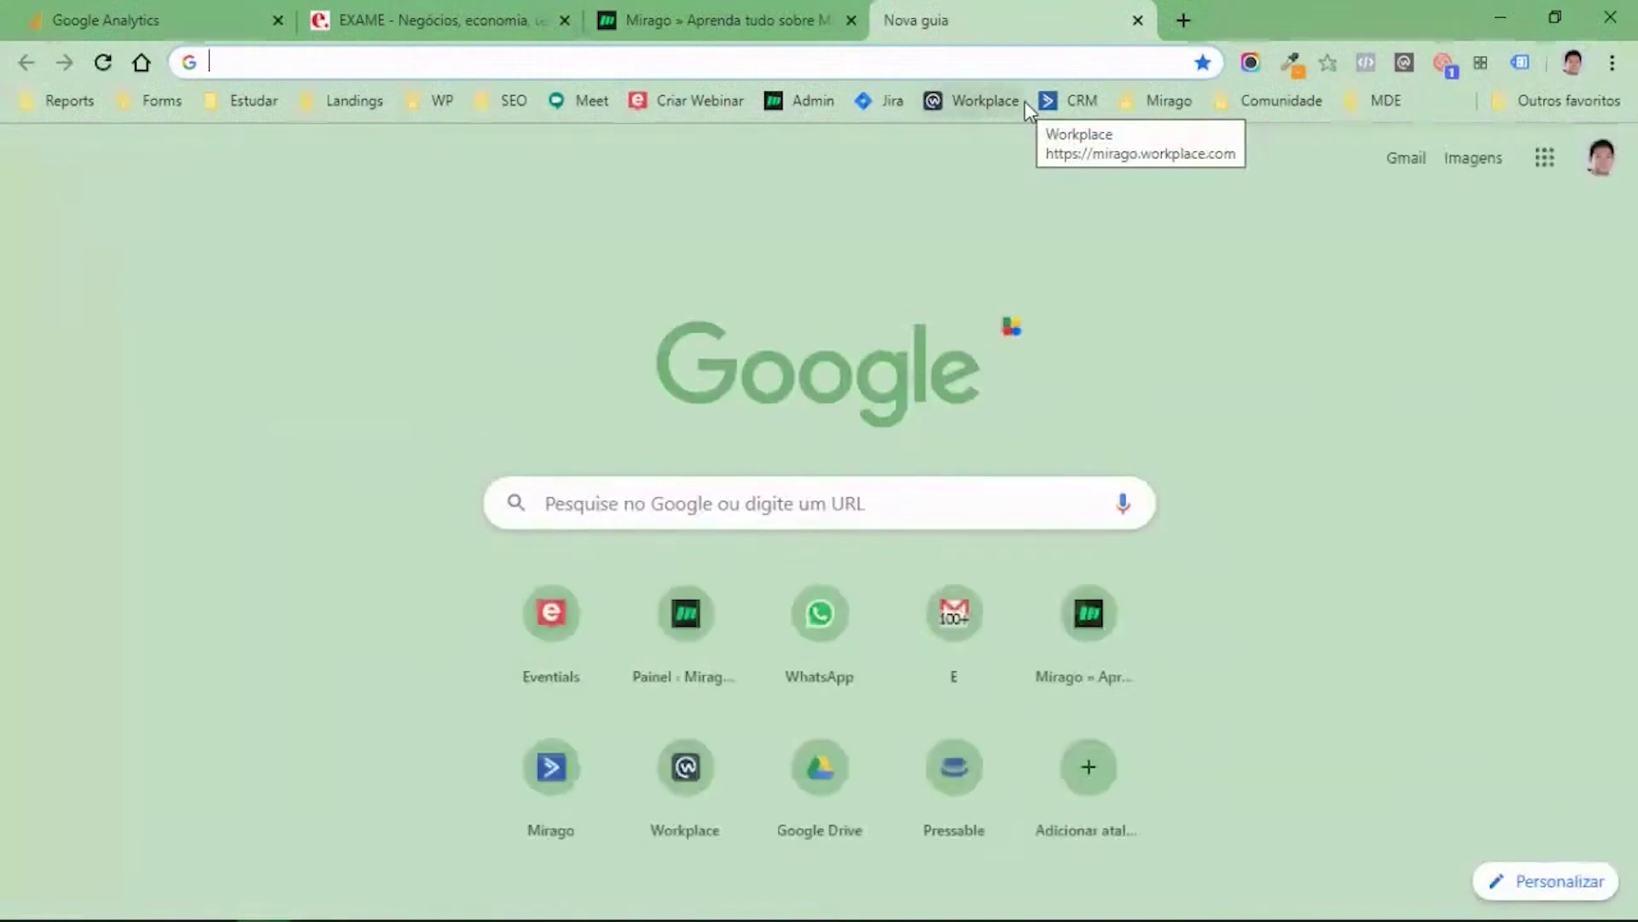
type("m")
key("BackSpace")
key("BackSpace")
type("criador")
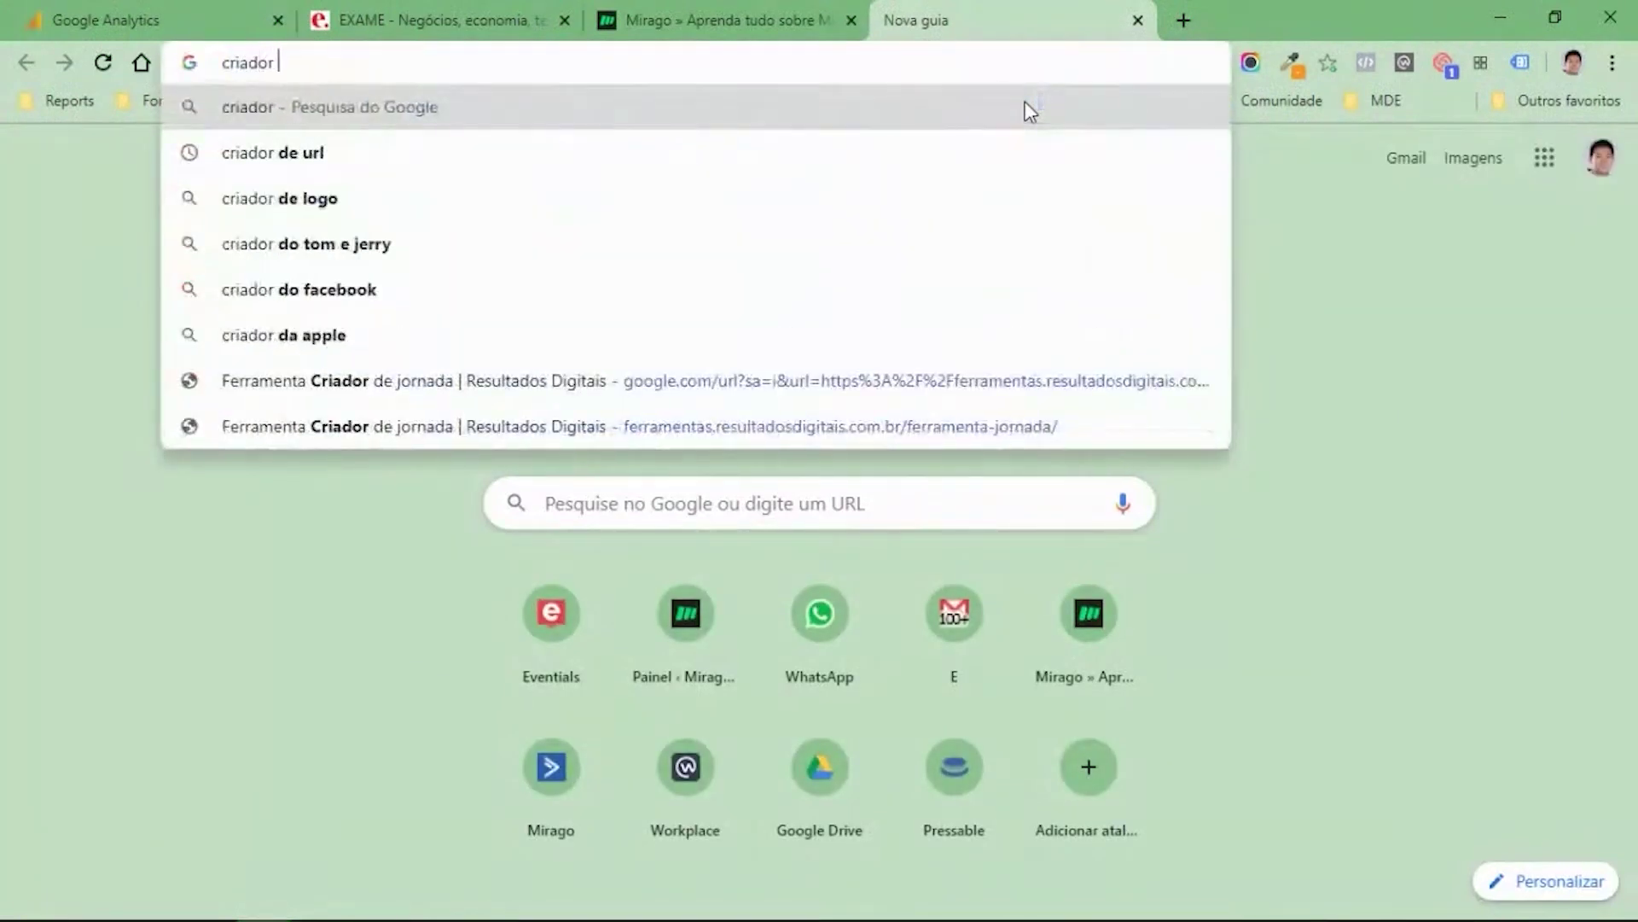
type(" url")
key("Return")
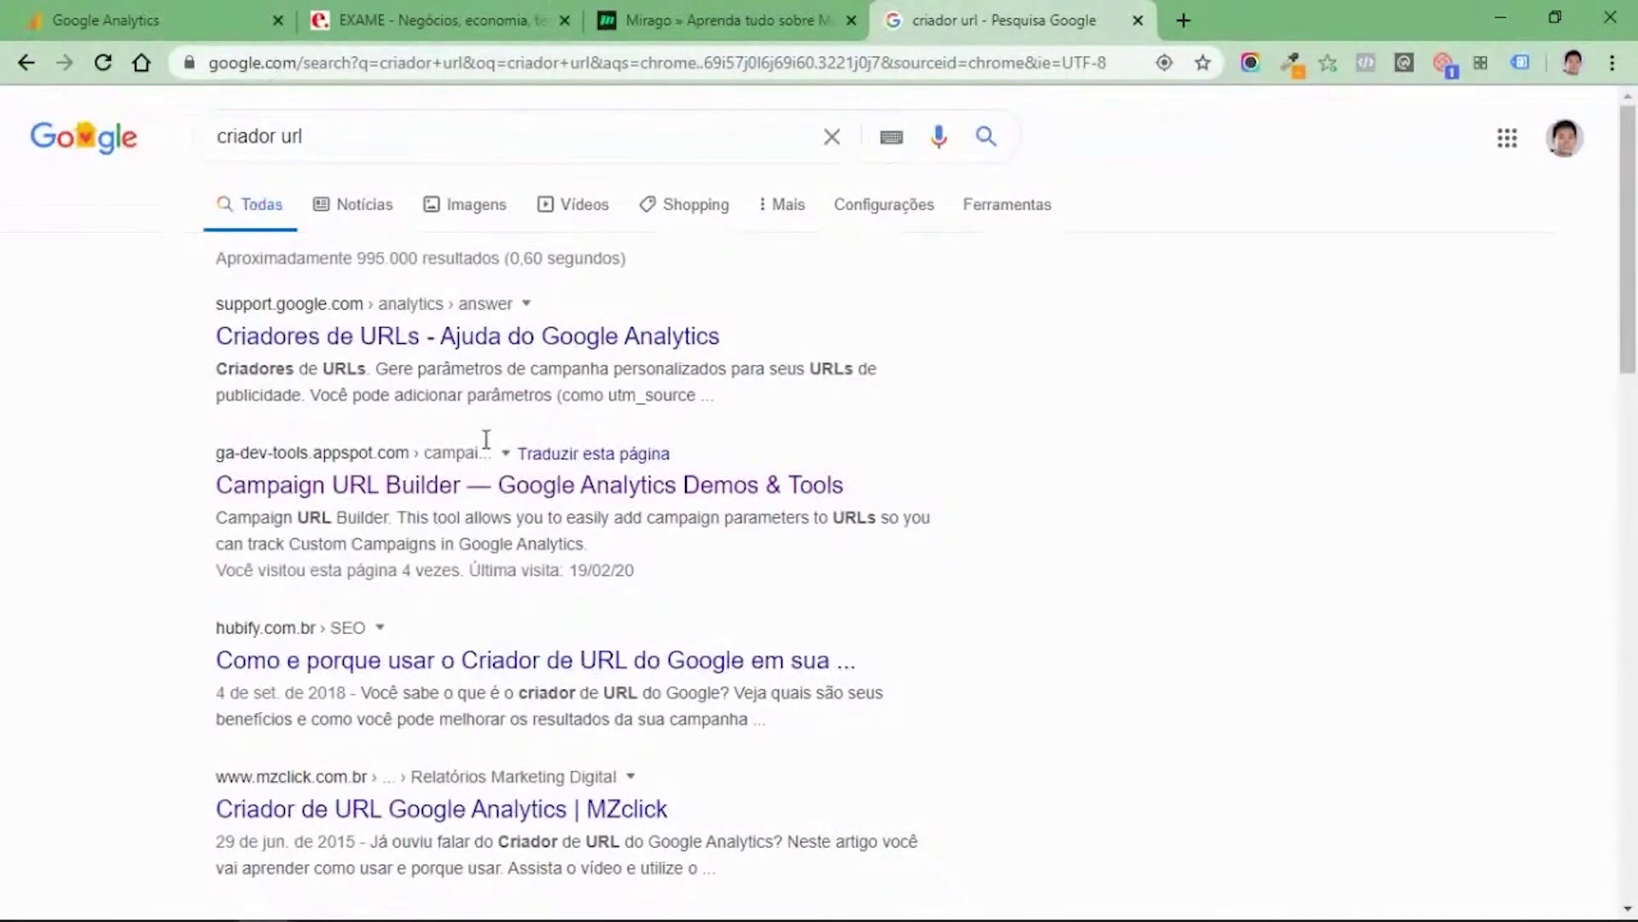
left_click(273, 493)
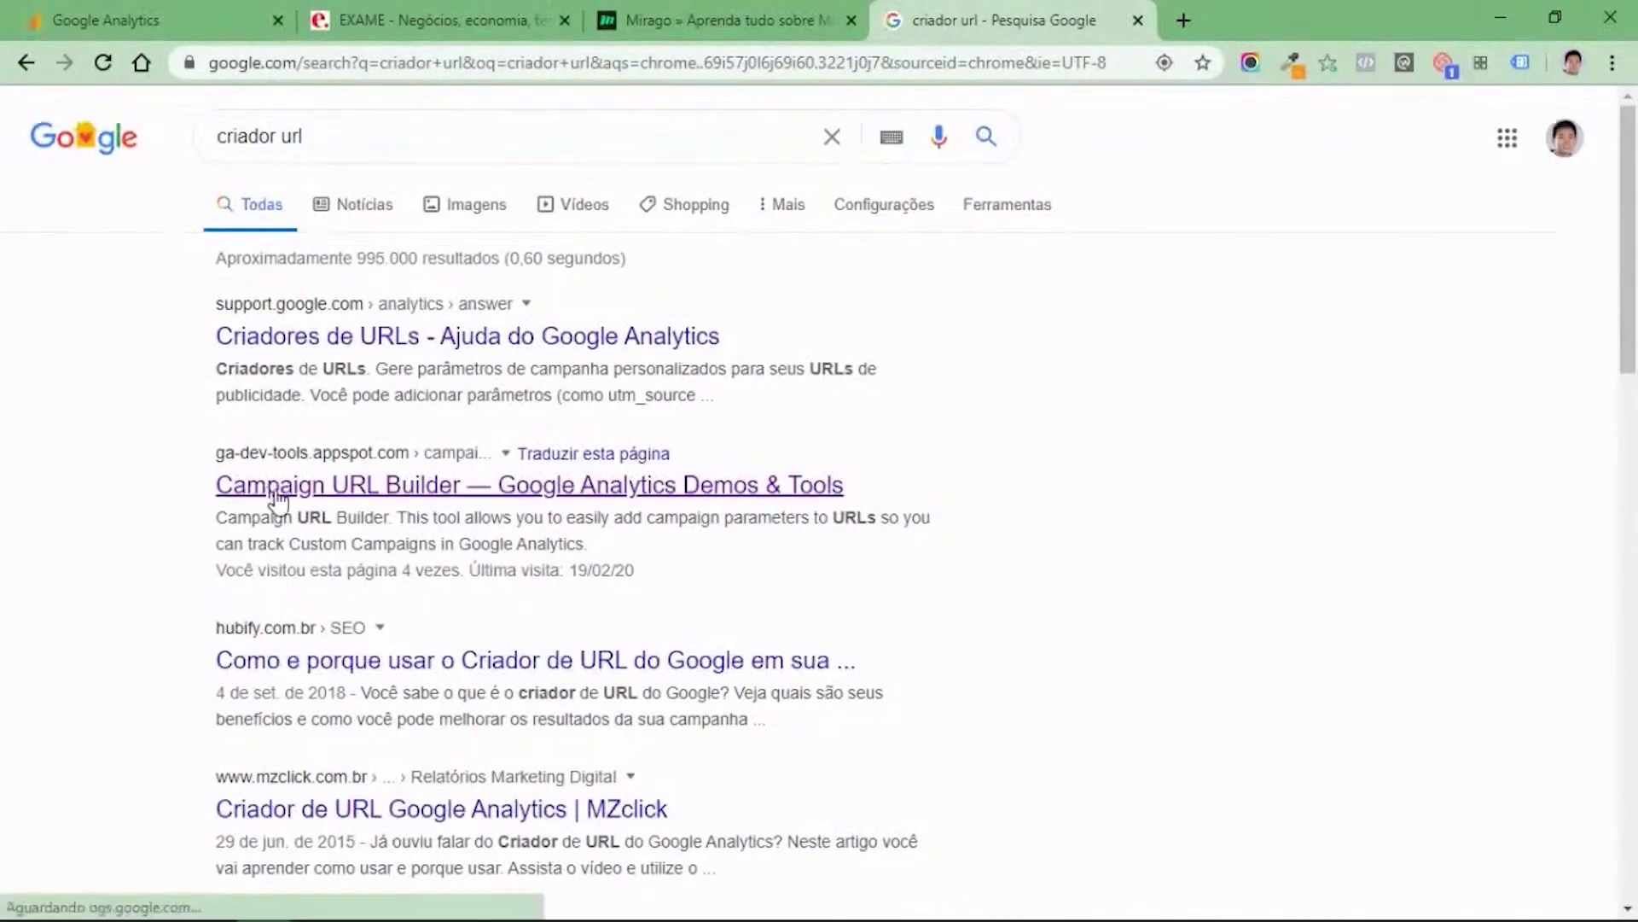
left_click(357, 487)
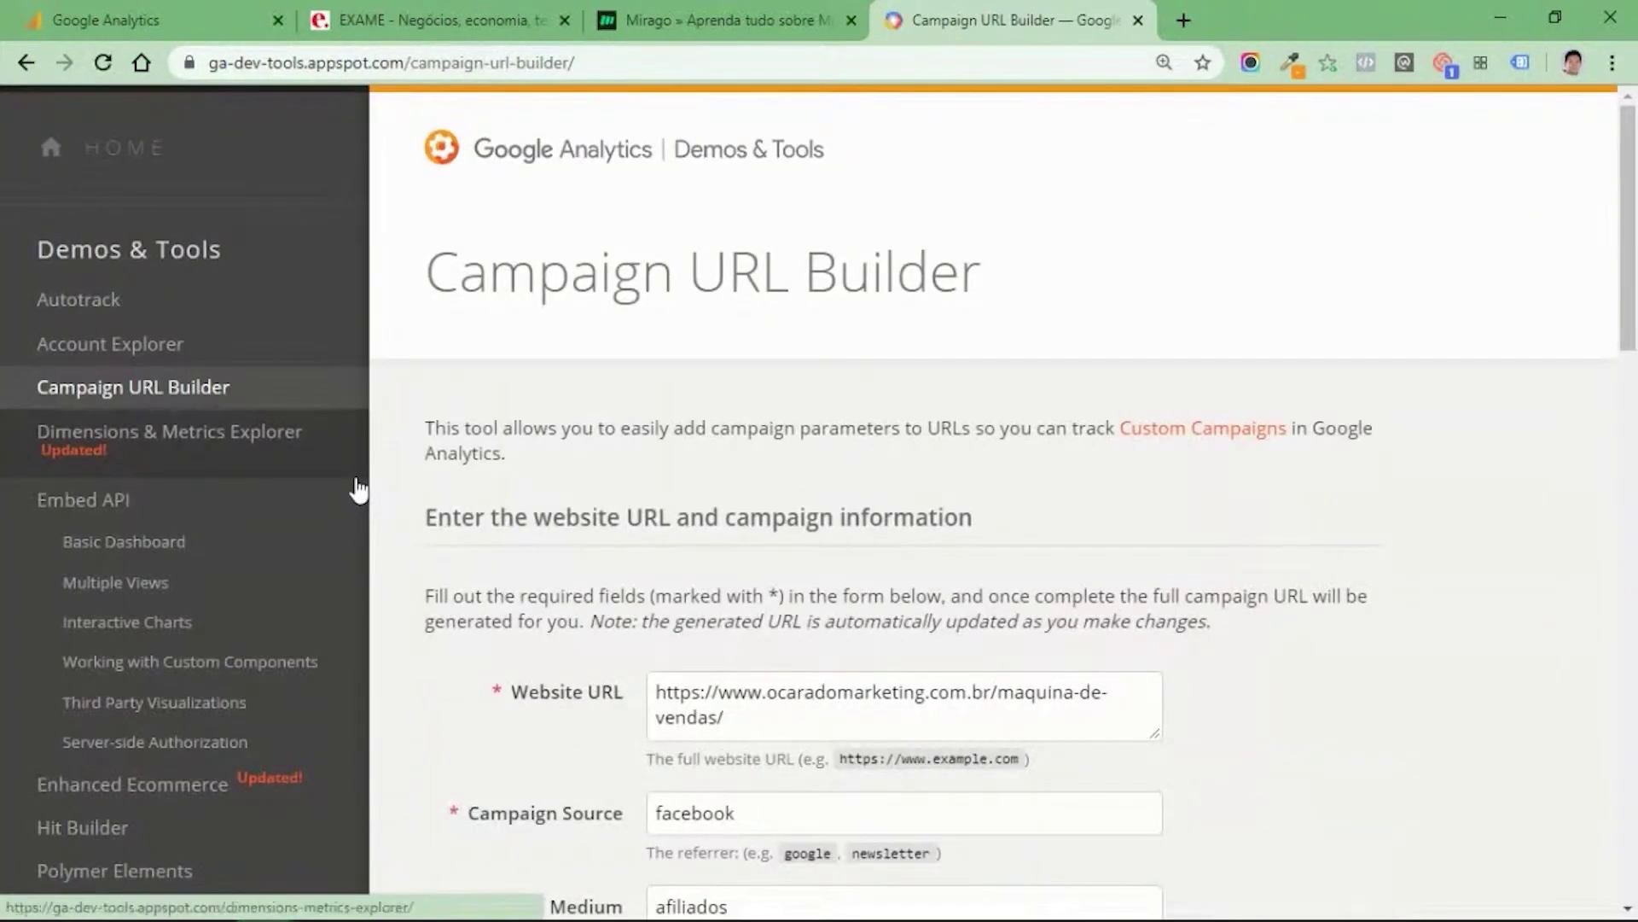
scroll(903, 381, "down", 2)
triple_click(810, 549)
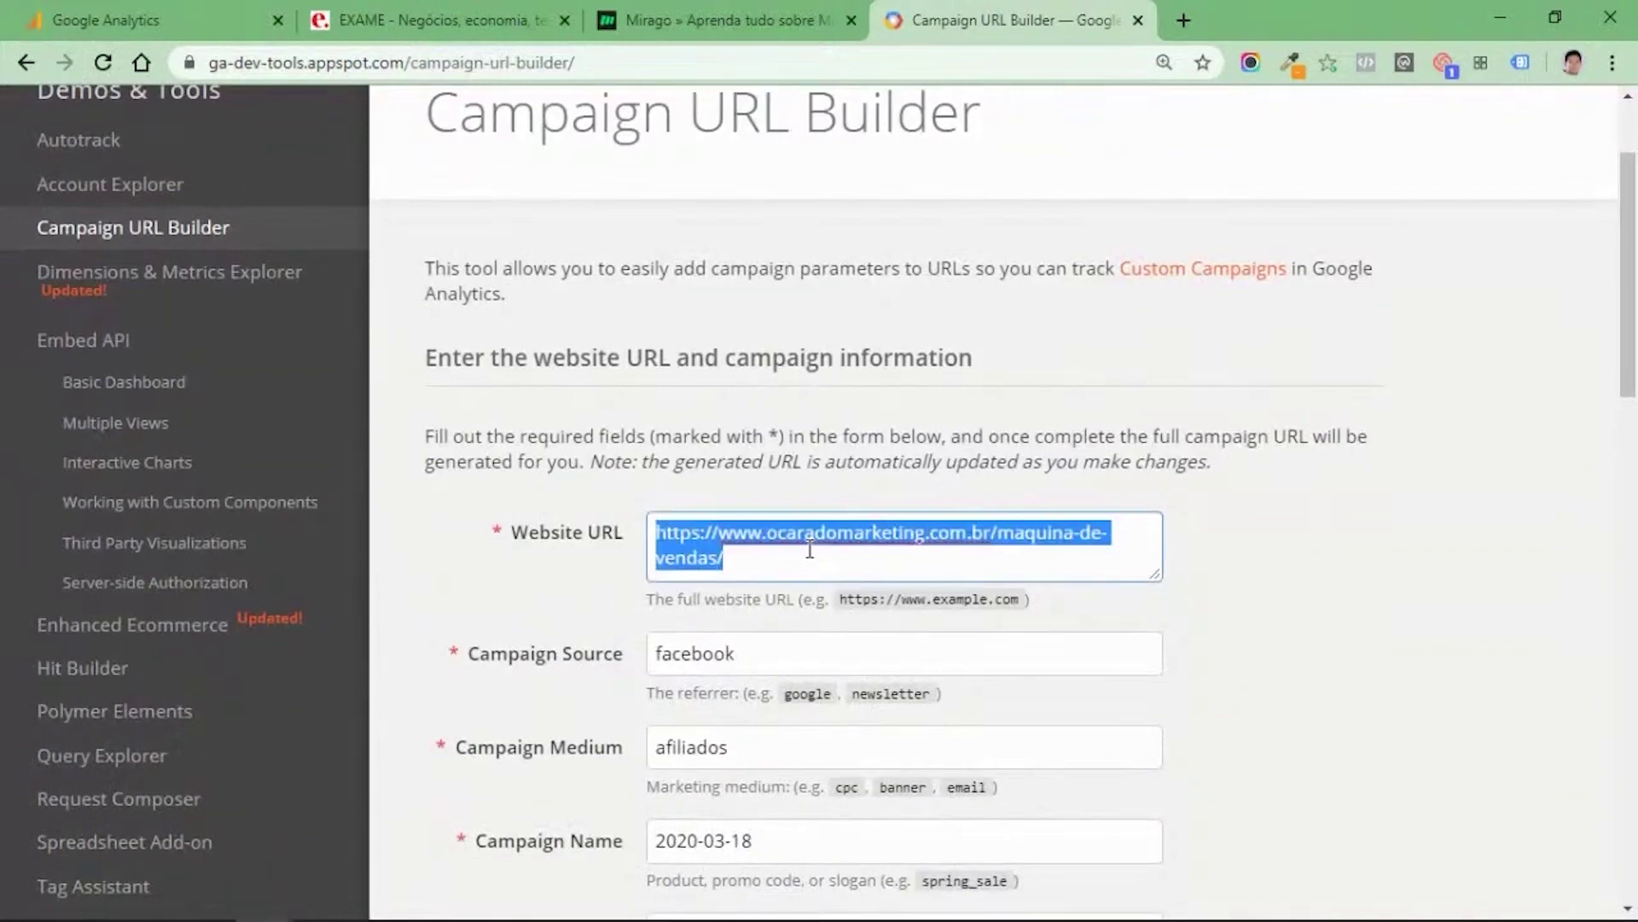
type("http://mirago.com.br/")
scroll(1284, 557, "down", 1)
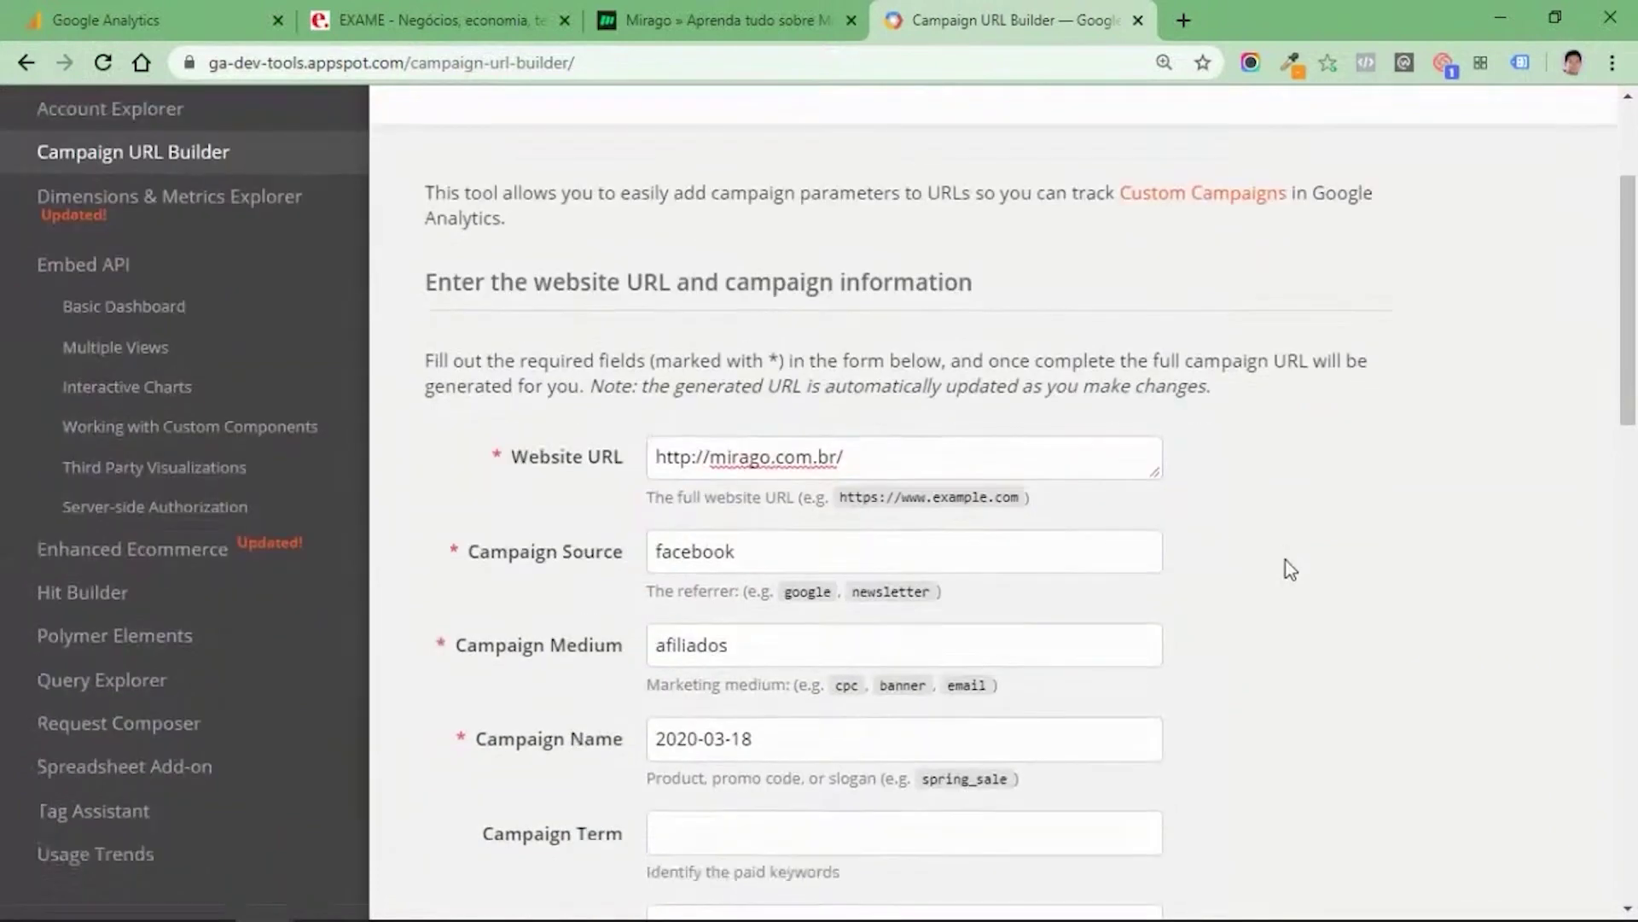
Set the Campaign Source to exame.com
scroll(1290, 570, "down", 1)
left_click(803, 468)
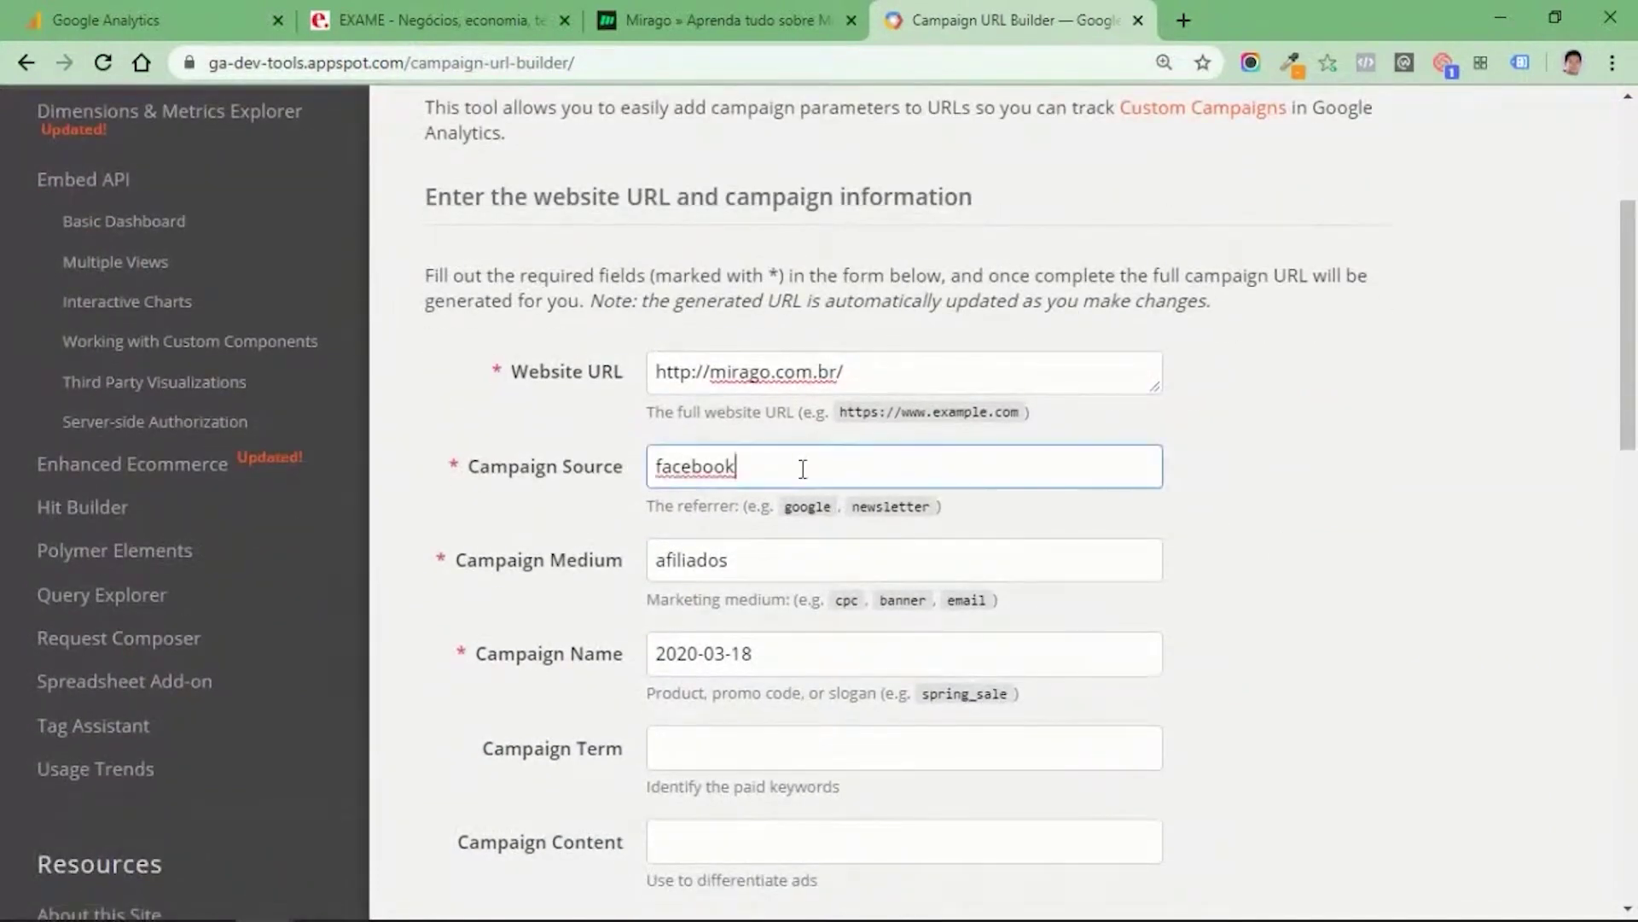
left_click_drag(762, 471, 627, 476)
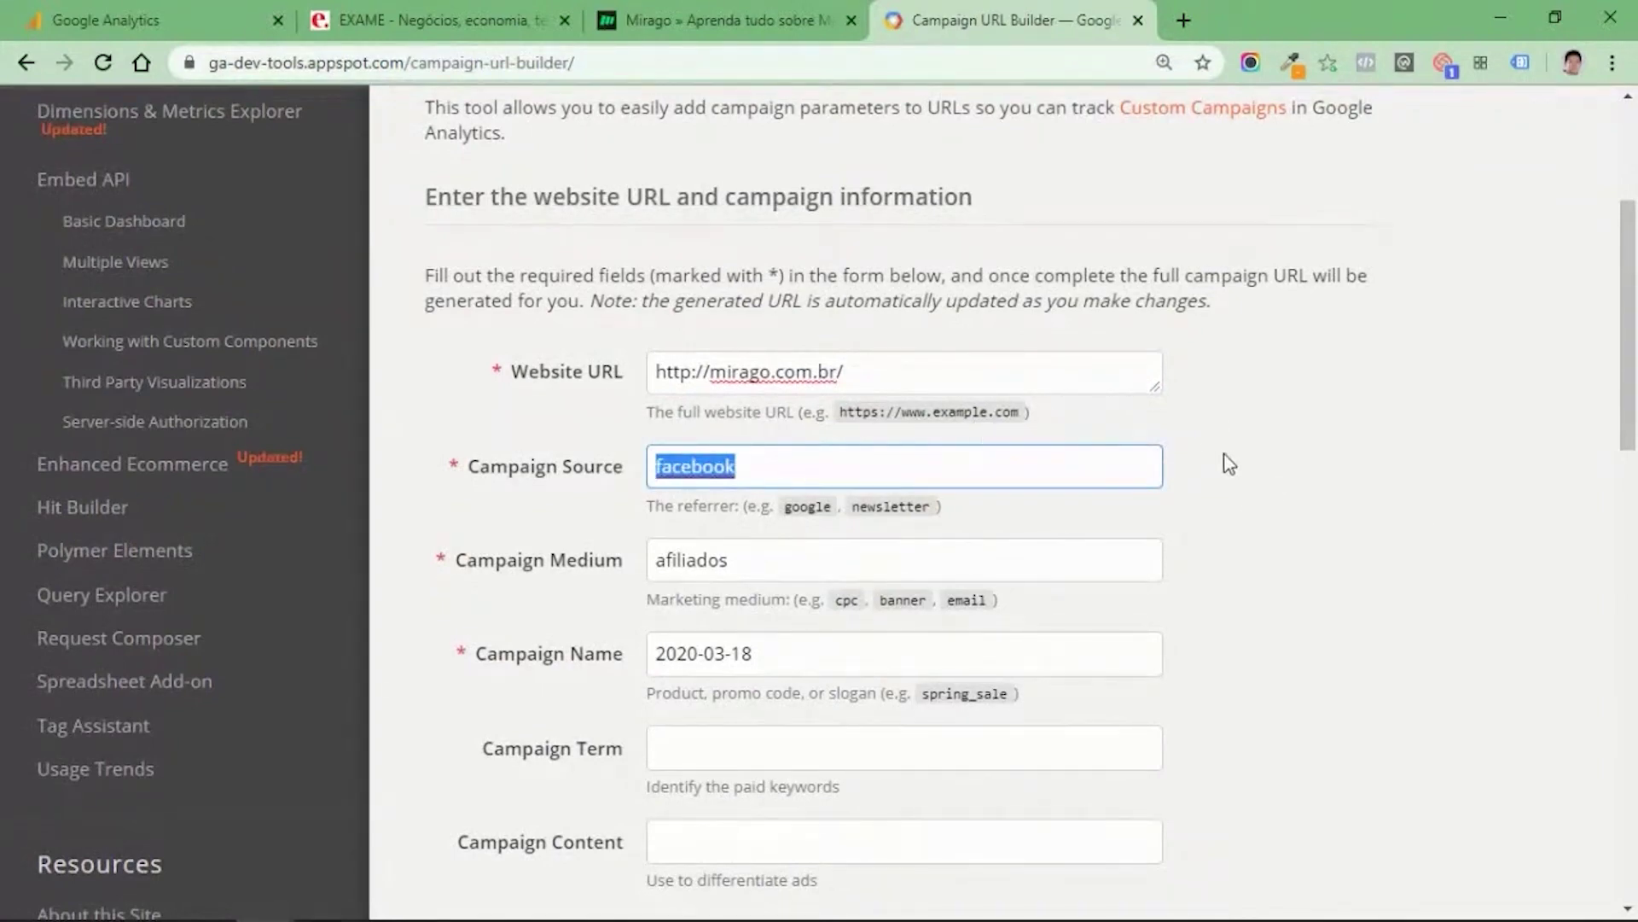
type("exame.com")
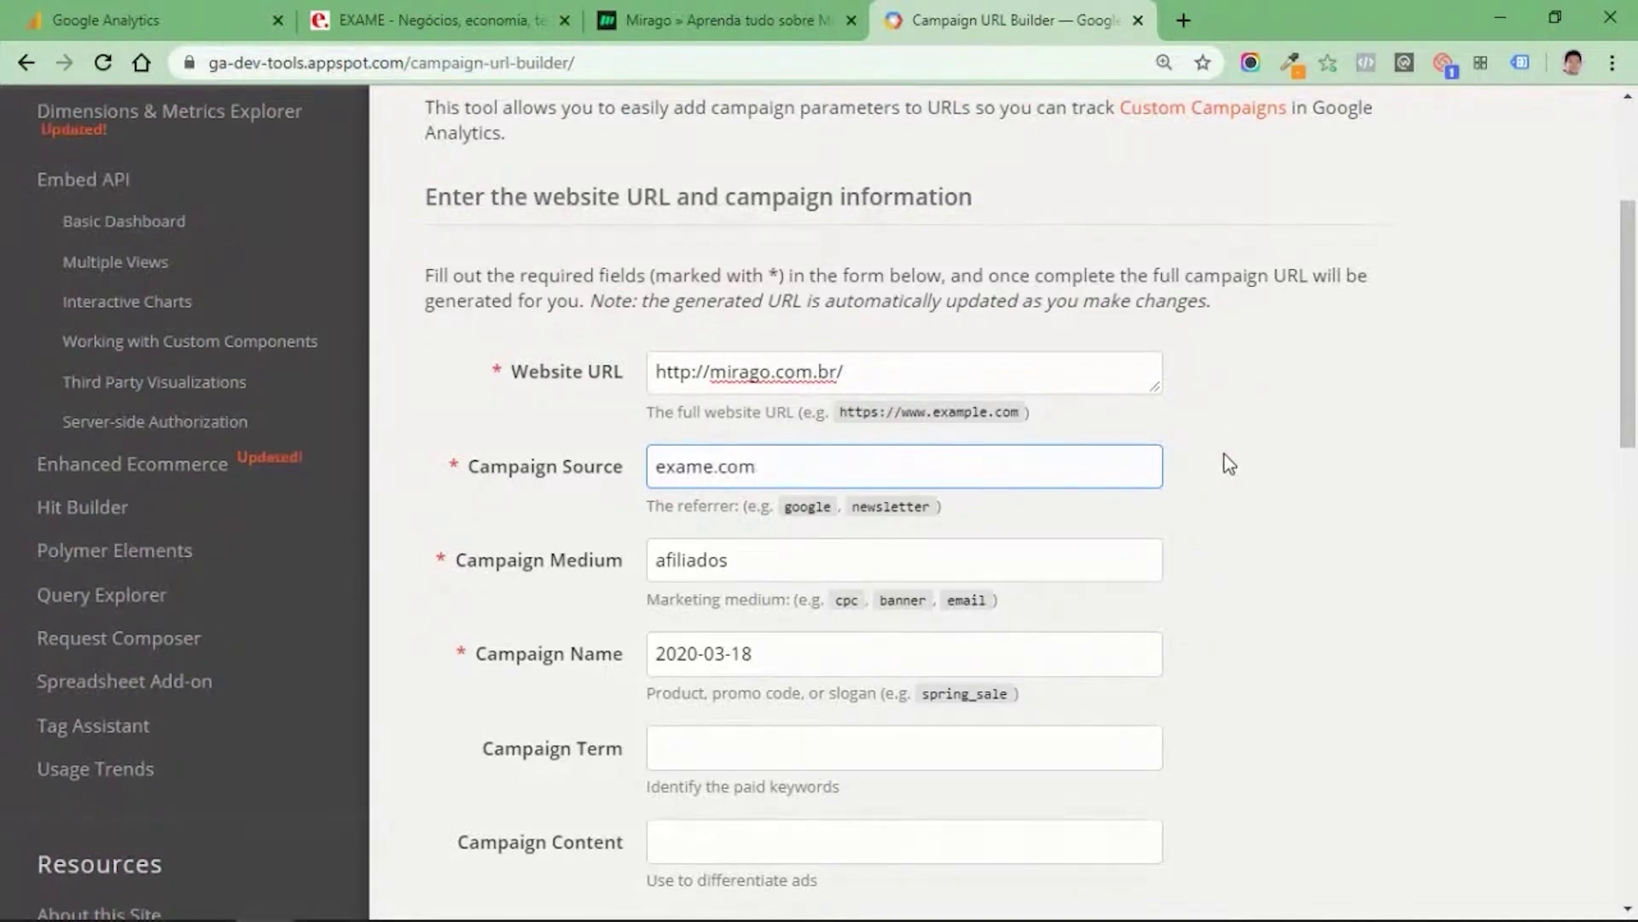
Copy the Exame site's address into the Campaign Source and strip the protocol so it reads exame.abril.com.br
left_click(413, 19)
left_click(387, 57)
key("ctrl+c")
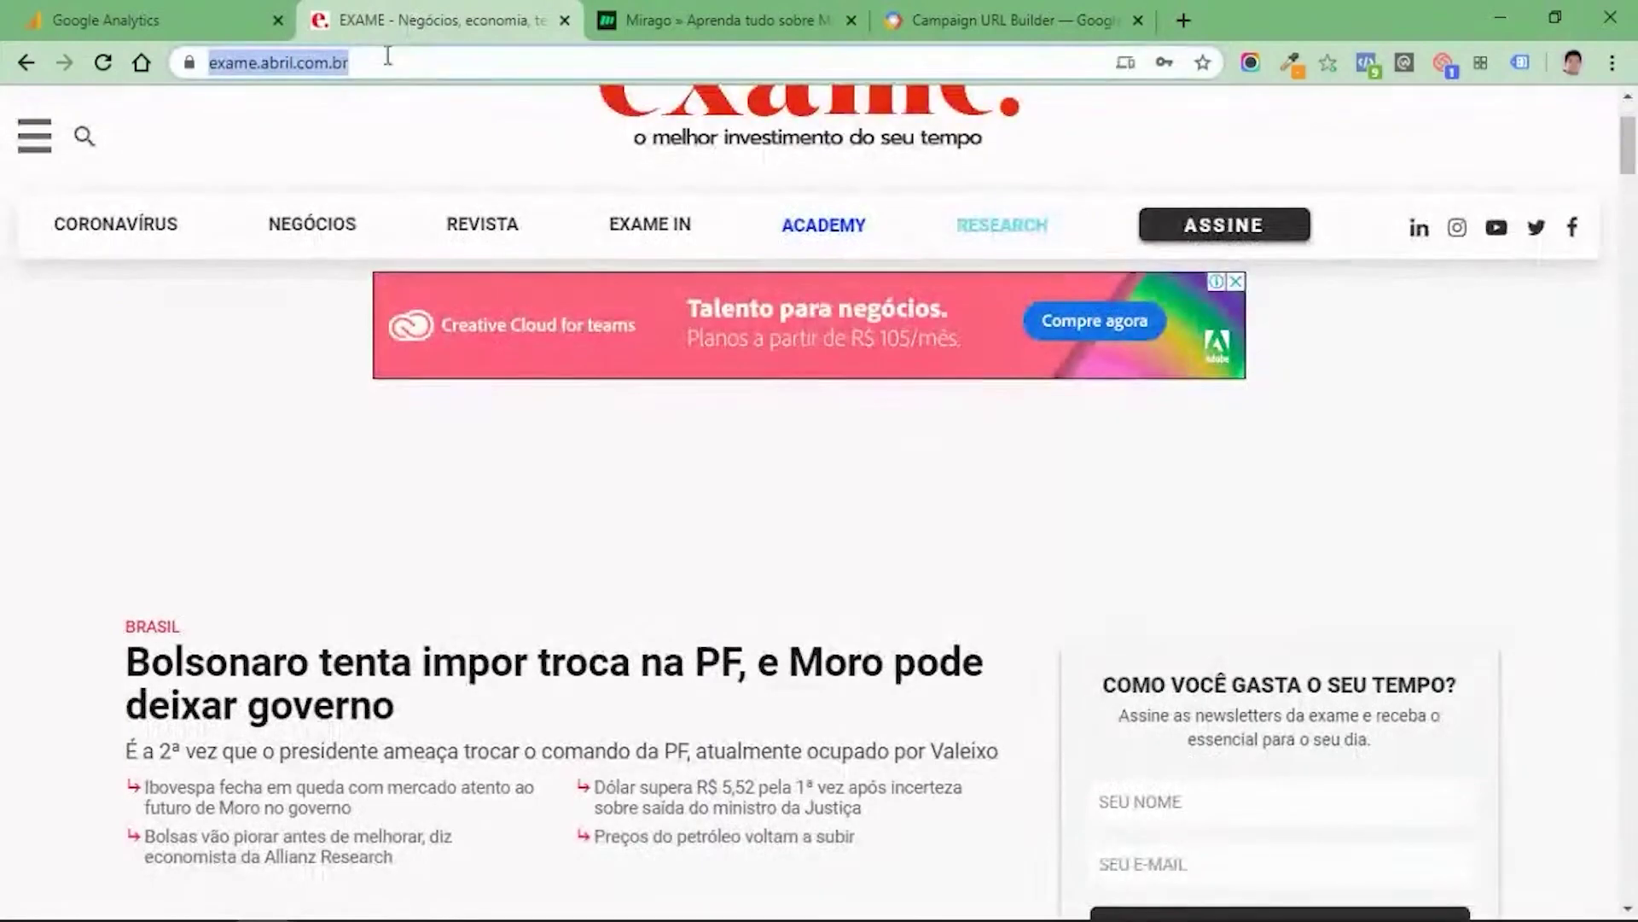
left_click(955, 9)
key("ctrl+shift+Left")
key("ctrl+a")
key("ctrl+v")
key("BackSpace")
left_click(717, 468)
left_click_drag(717, 467, 530, 469)
key("BackSpace")
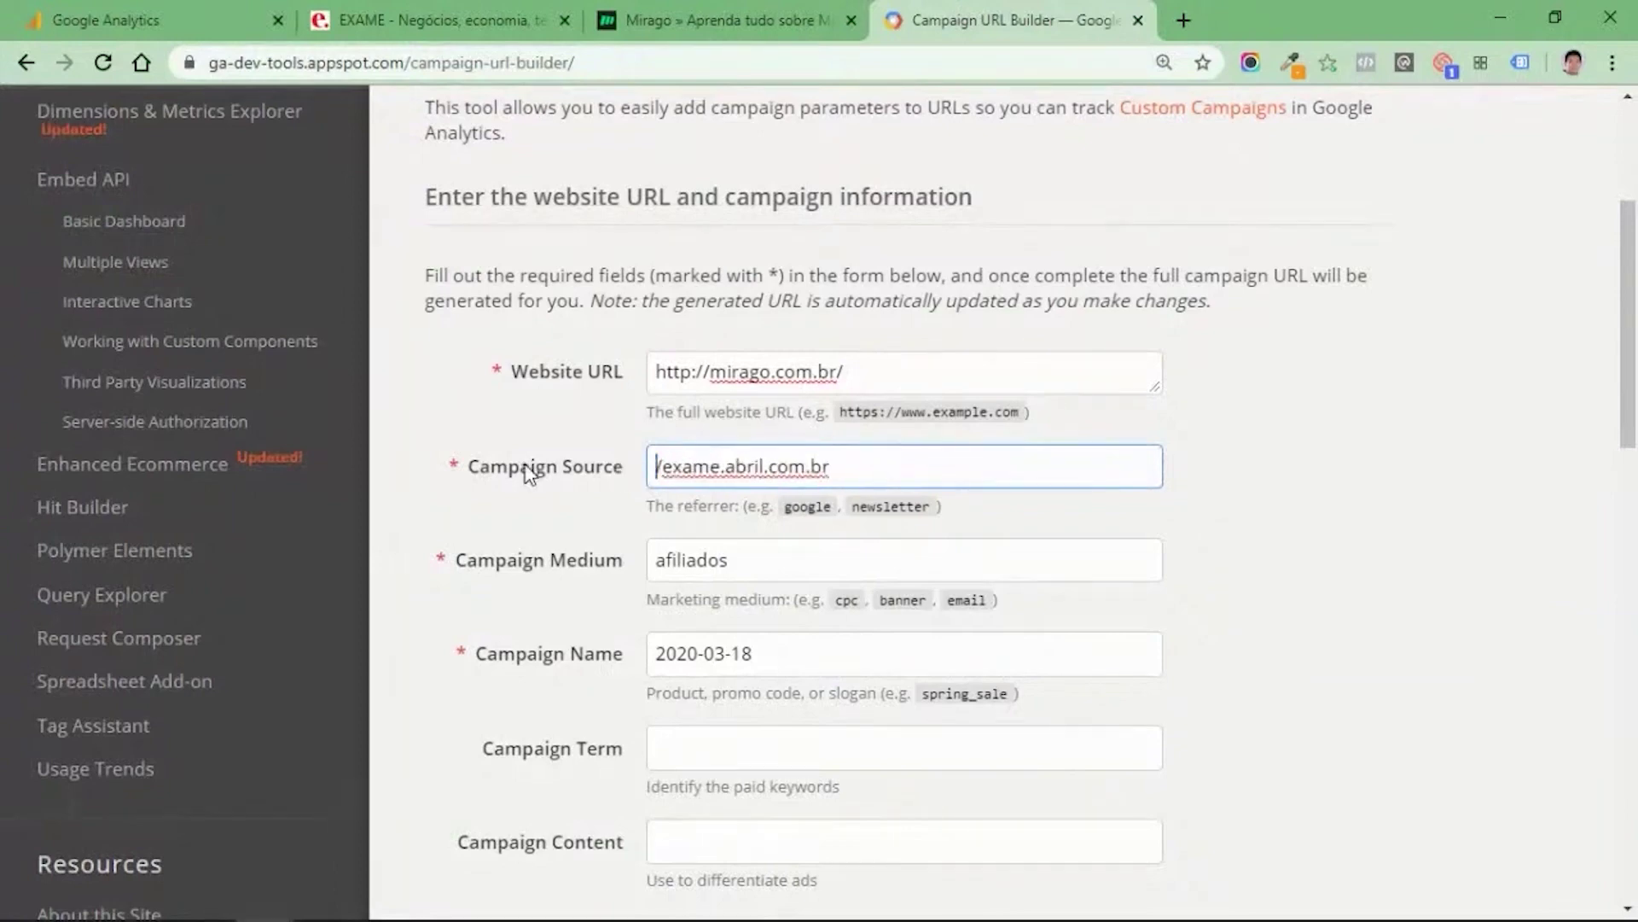
key("Delete")
left_click(1209, 536)
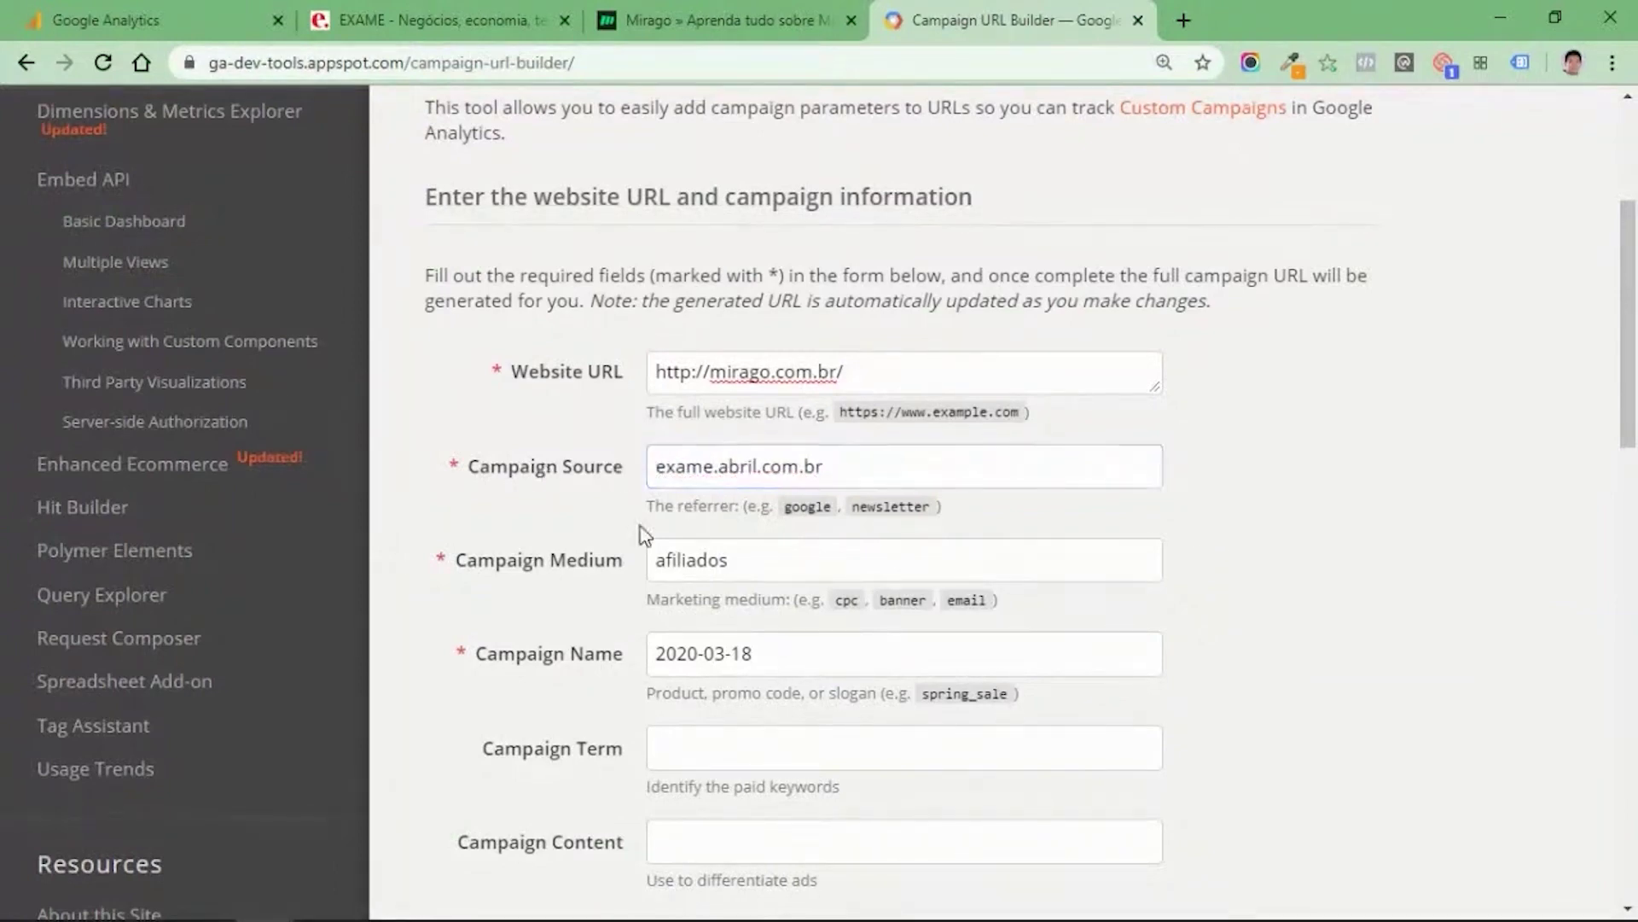
Try Exame, exame and exame.com as alternative spellings of the Campaign Source
left_click_drag(656, 466, 902, 447)
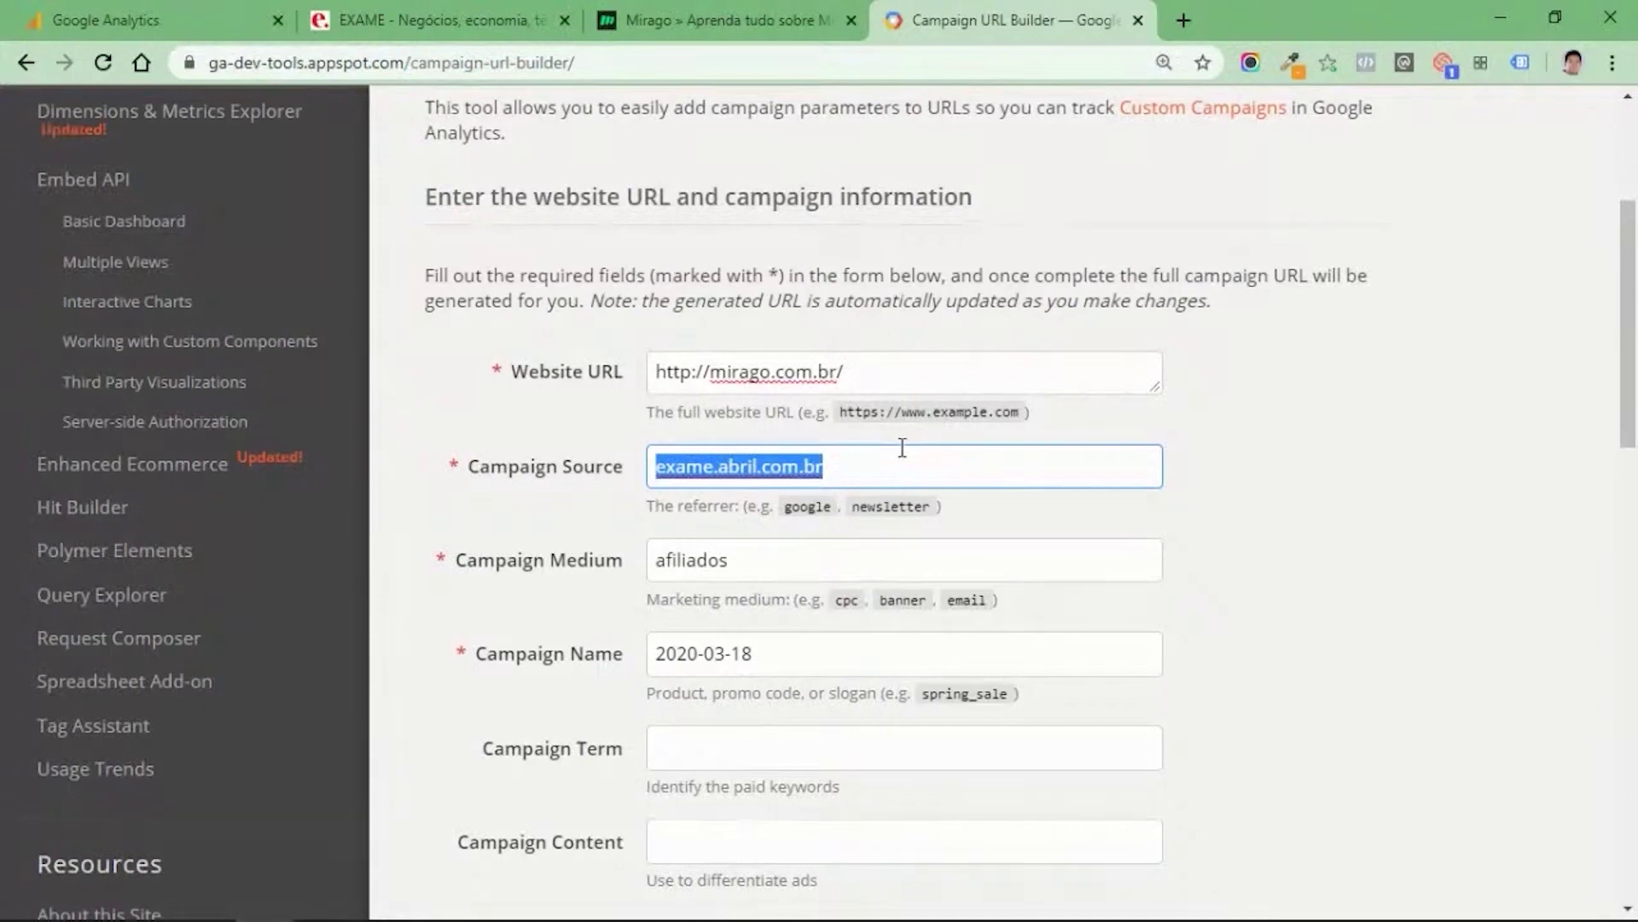
left_click(1020, 528)
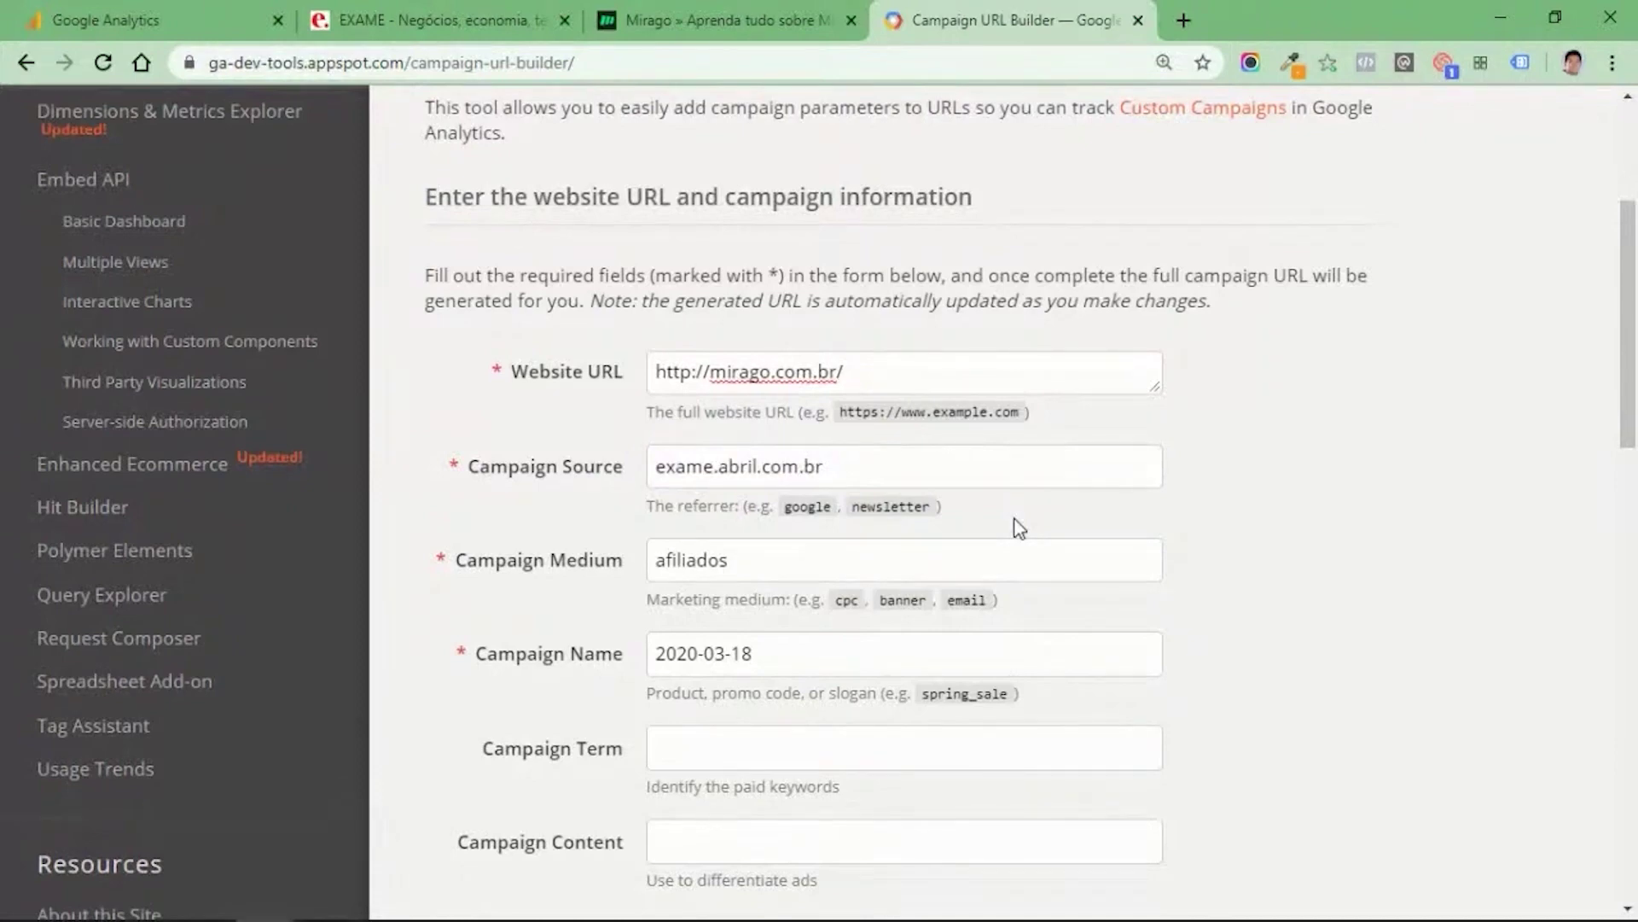
mouse_move(653, 465)
left_mouse_down()
mouse_move(843, 451)
mouse_move(870, 464)
mouse_move(629, 466)
left_mouse_up()
key("ctrl+c")
type("Exame")
key("ctrl+a")
type("exame")
key("ctrl+a")
type("exame")
type(".com")
key("ctrl+a")
key("ctrl+v")
key("BackSpace")
key("shift+Left")
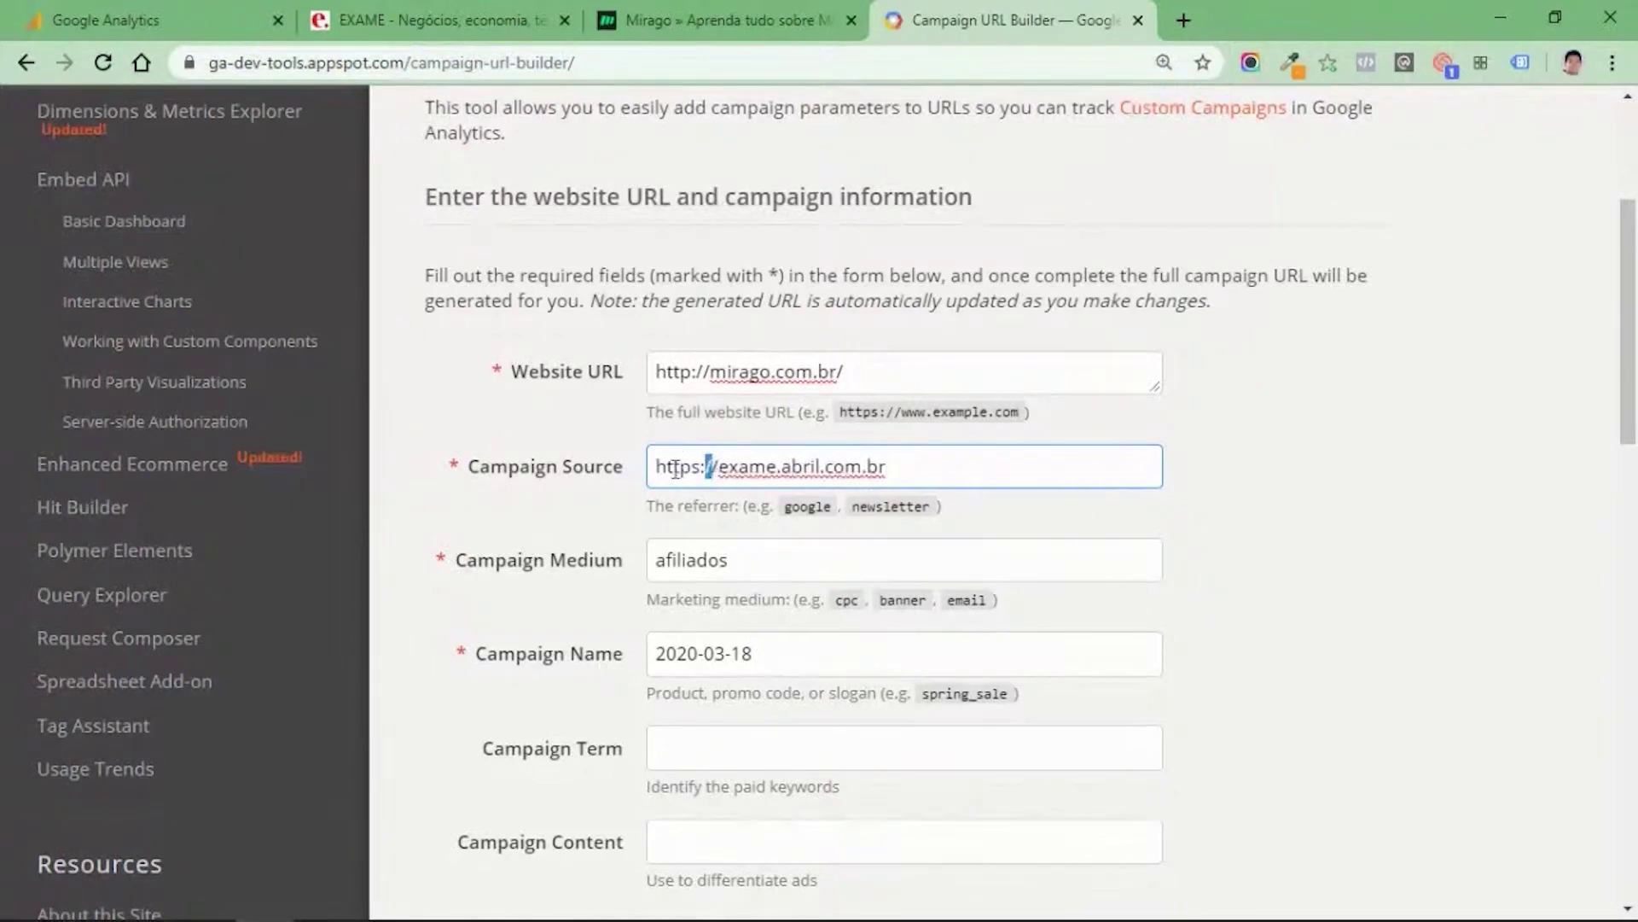
key("shift+Home")
key("BackSpace")
key("Delete")
left_click(1229, 512)
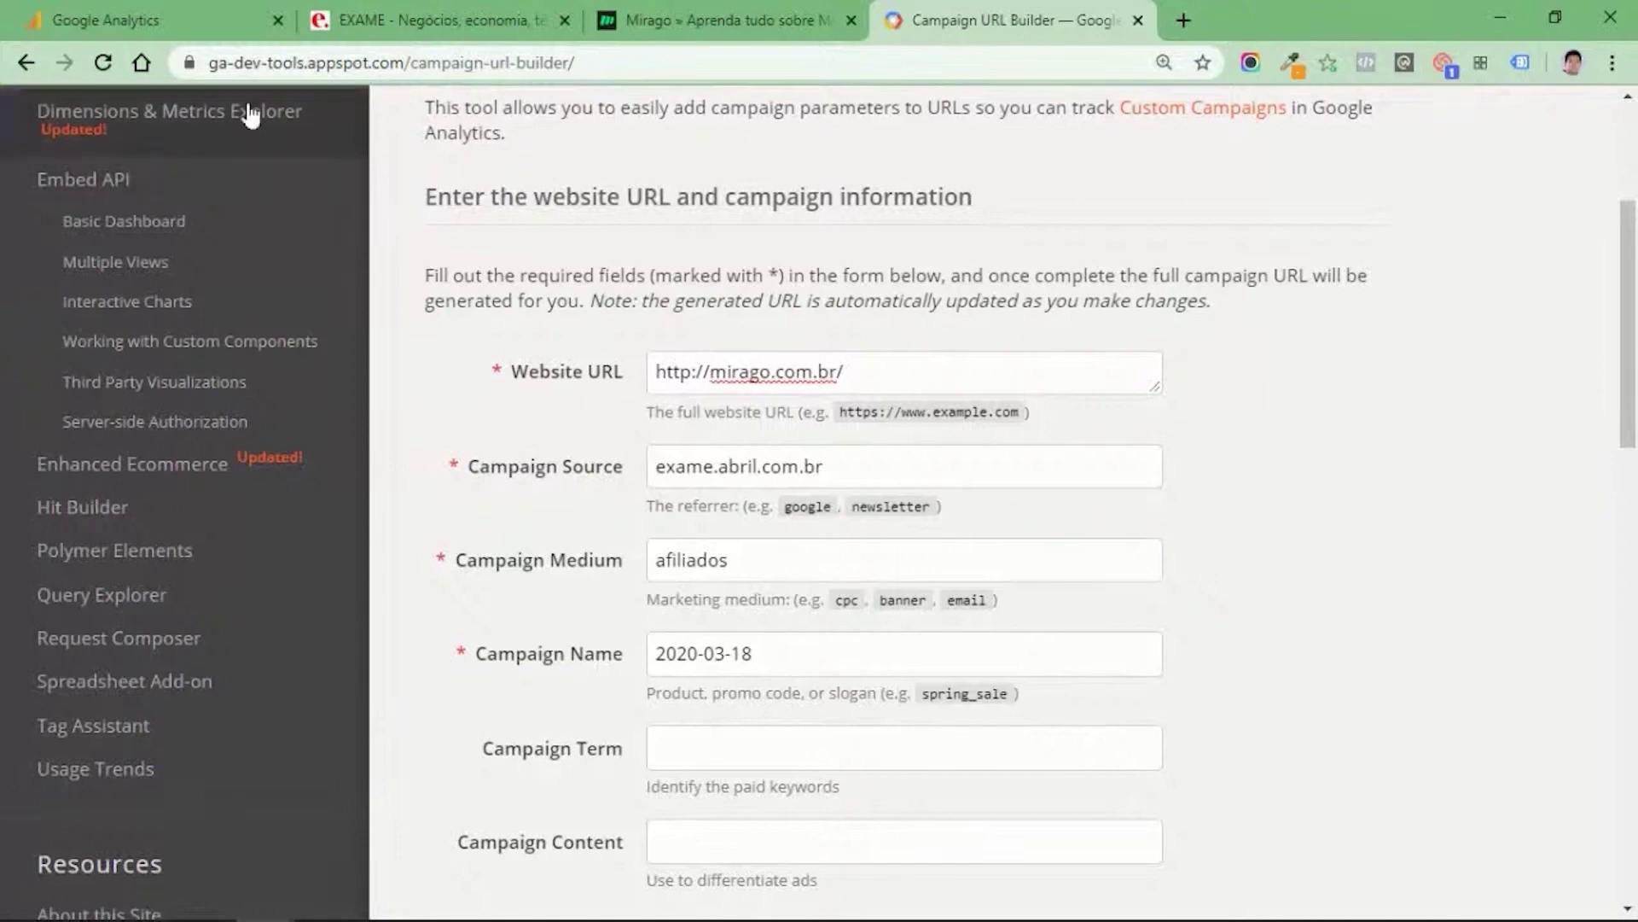
Compare the Campaign Source entry with the source/medium list in the Google Analytics report and with the Exame site's address
left_click(152, 12)
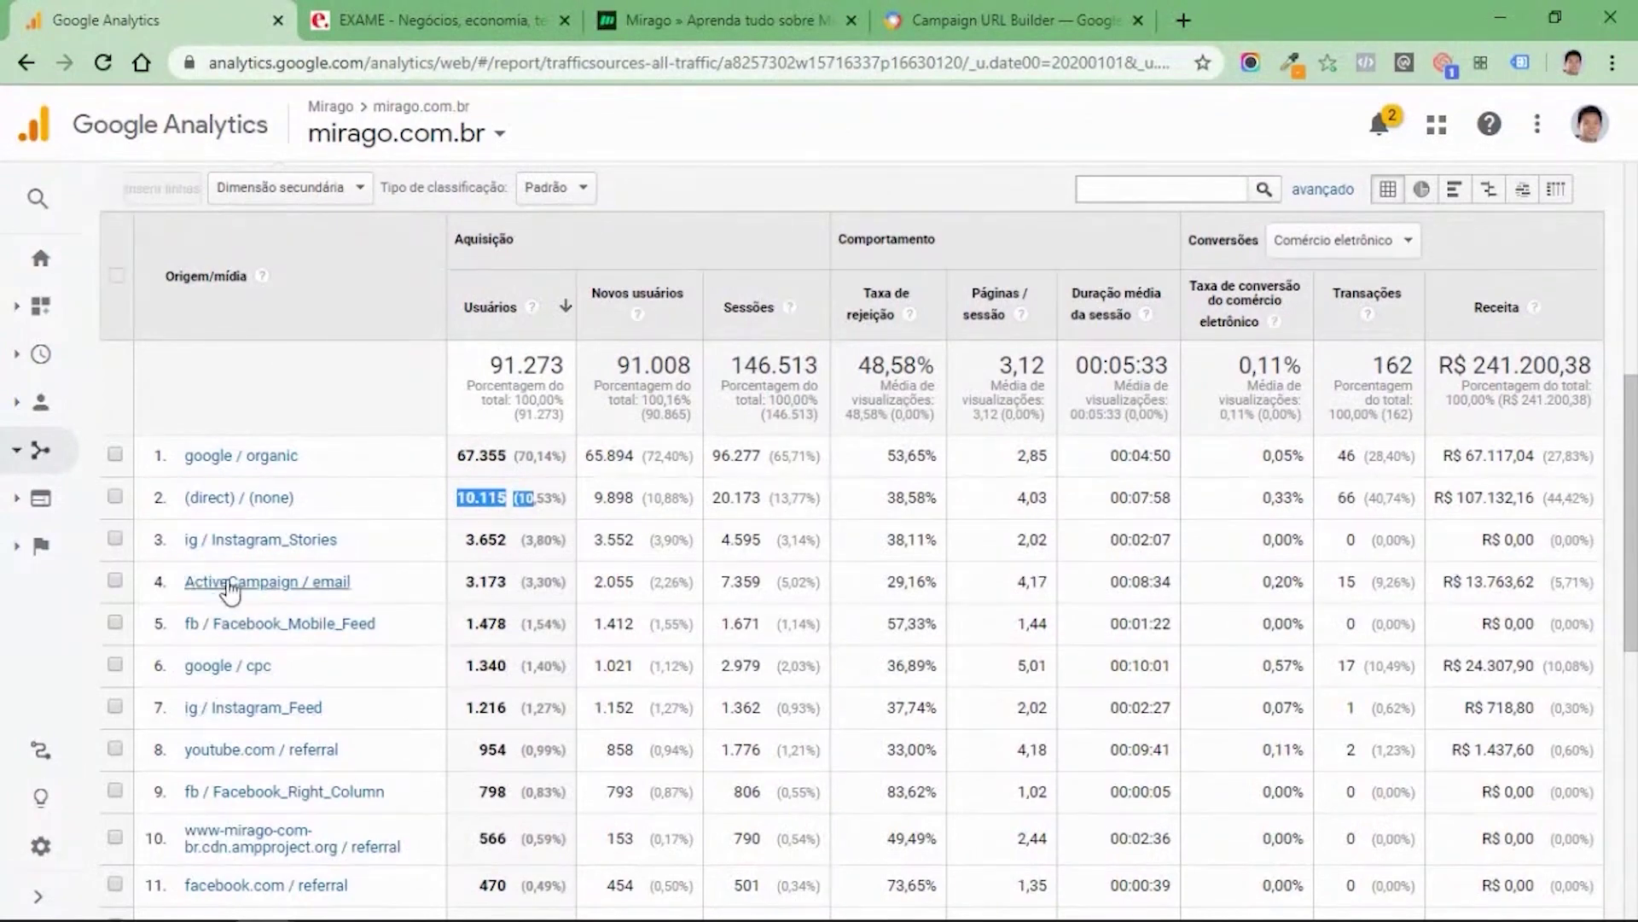
left_click(1028, 24)
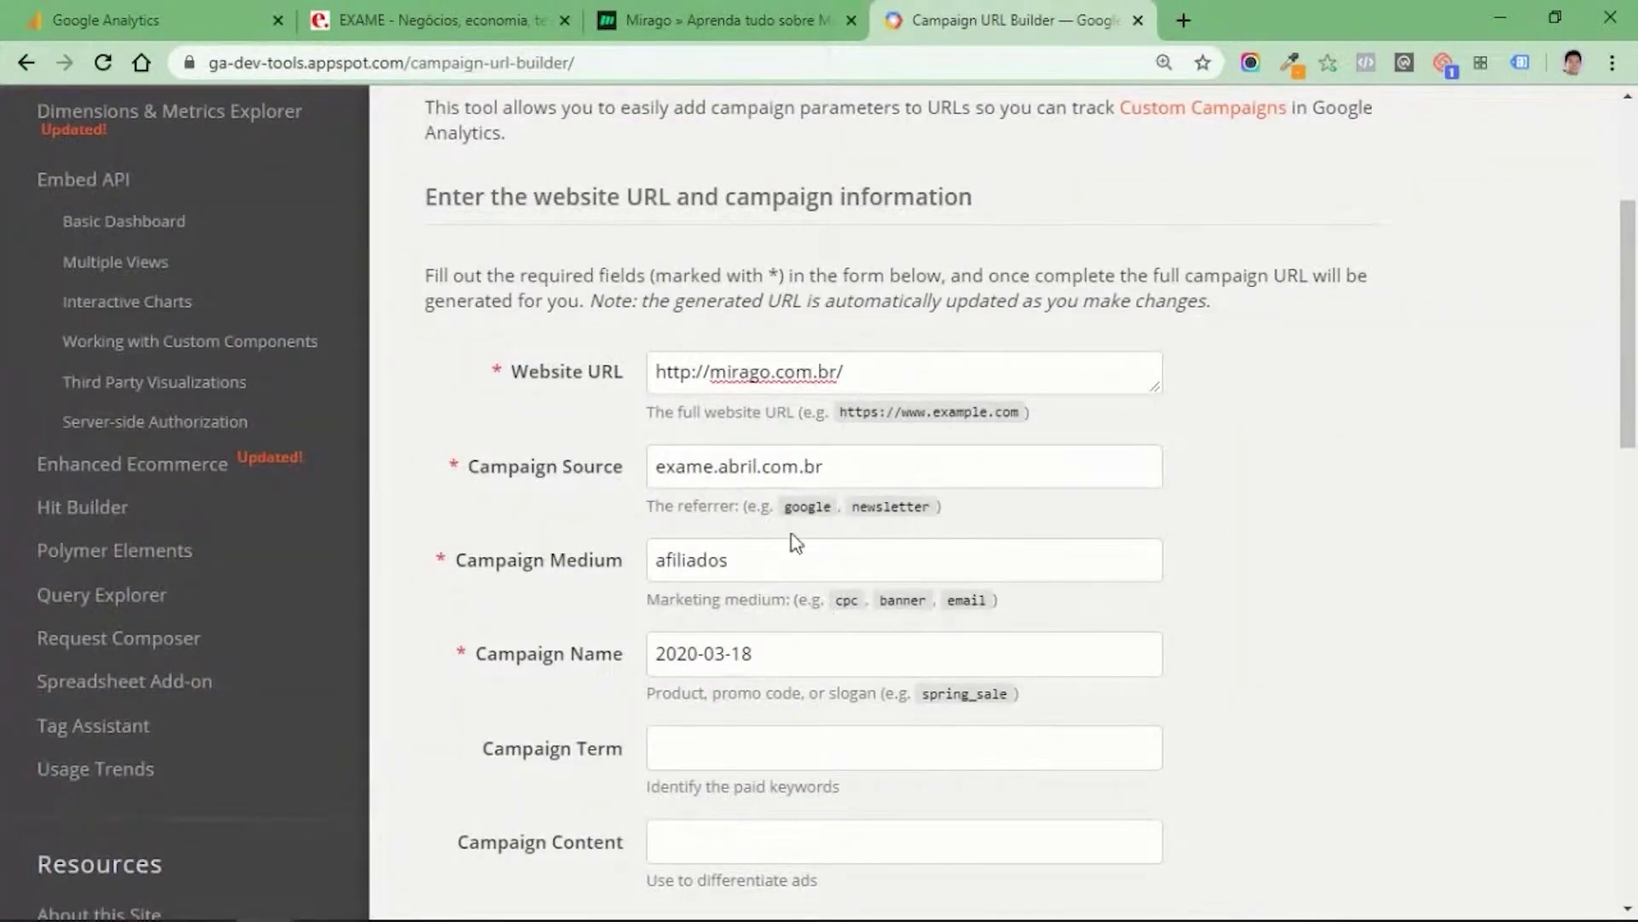
mouse_move(654, 466)
left_mouse_down()
mouse_move(898, 449)
mouse_move(632, 471)
left_mouse_up()
left_click(1293, 474)
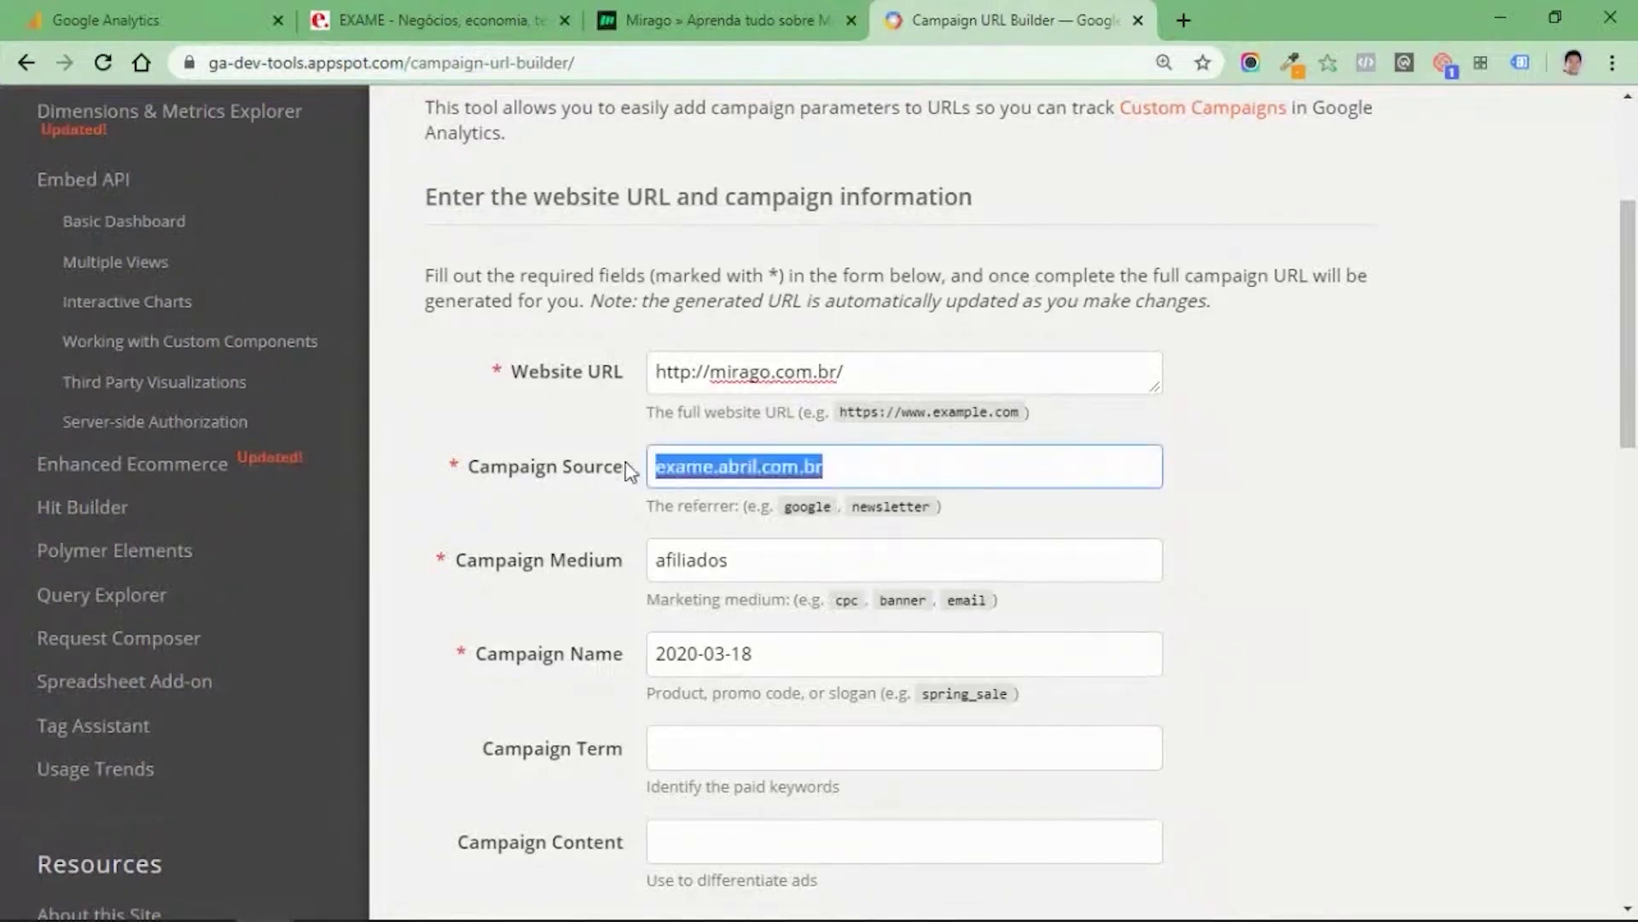
left_click(407, 12)
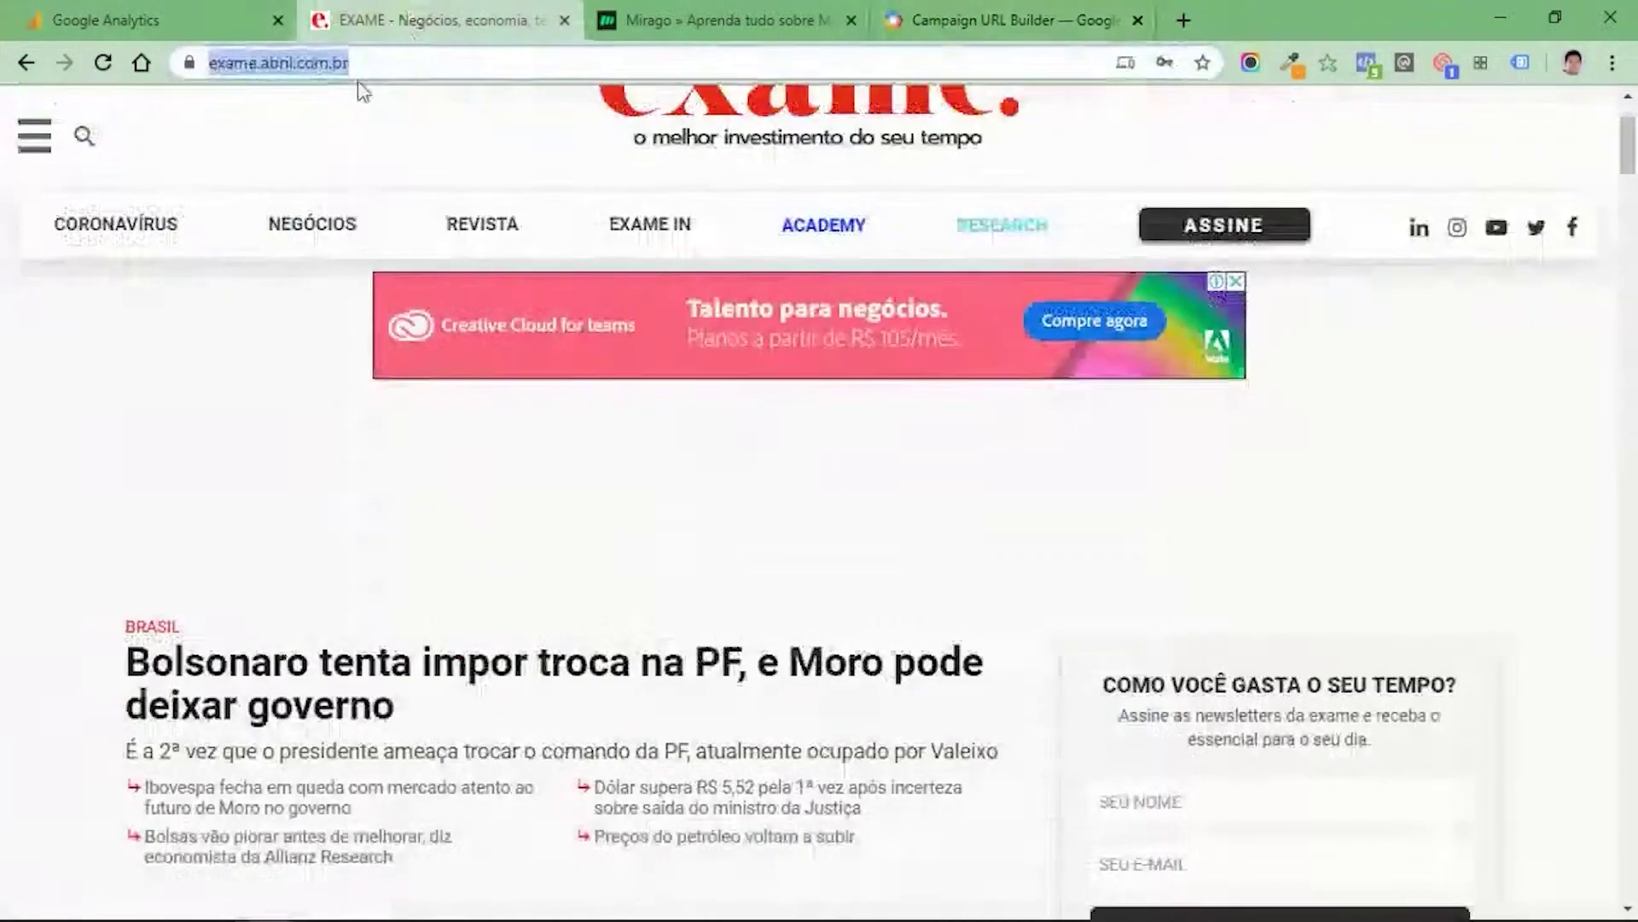
left_click(887, 38)
Replace the Campaign Medium with banner-topo
left_click_drag(762, 557, 631, 561)
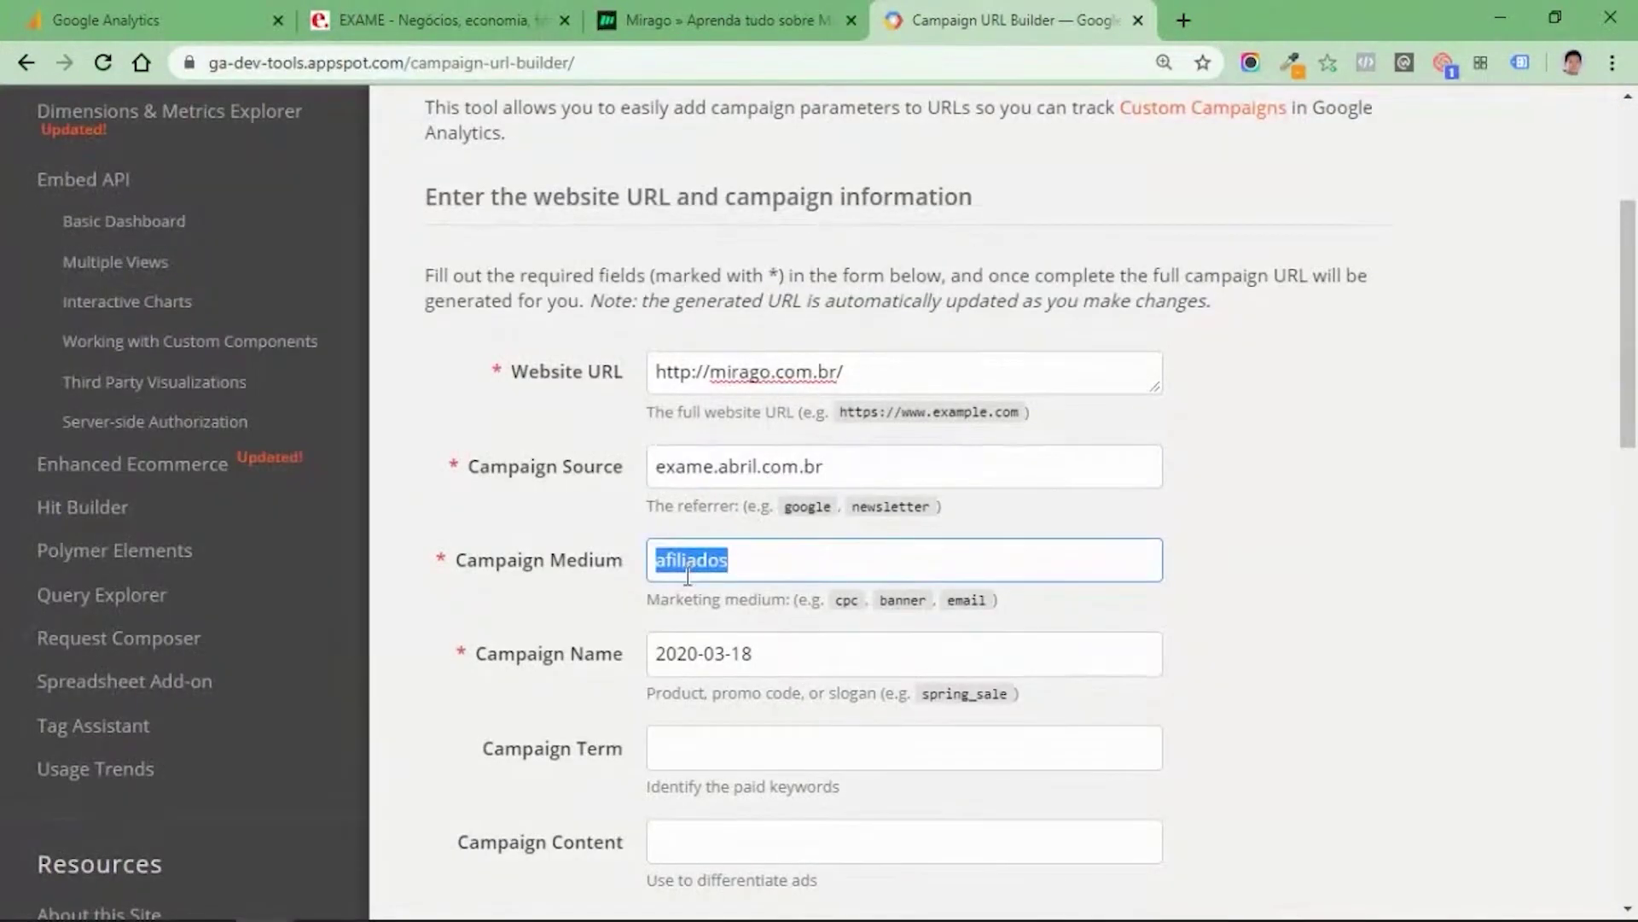
key("BackSpace")
type("banner-topo")
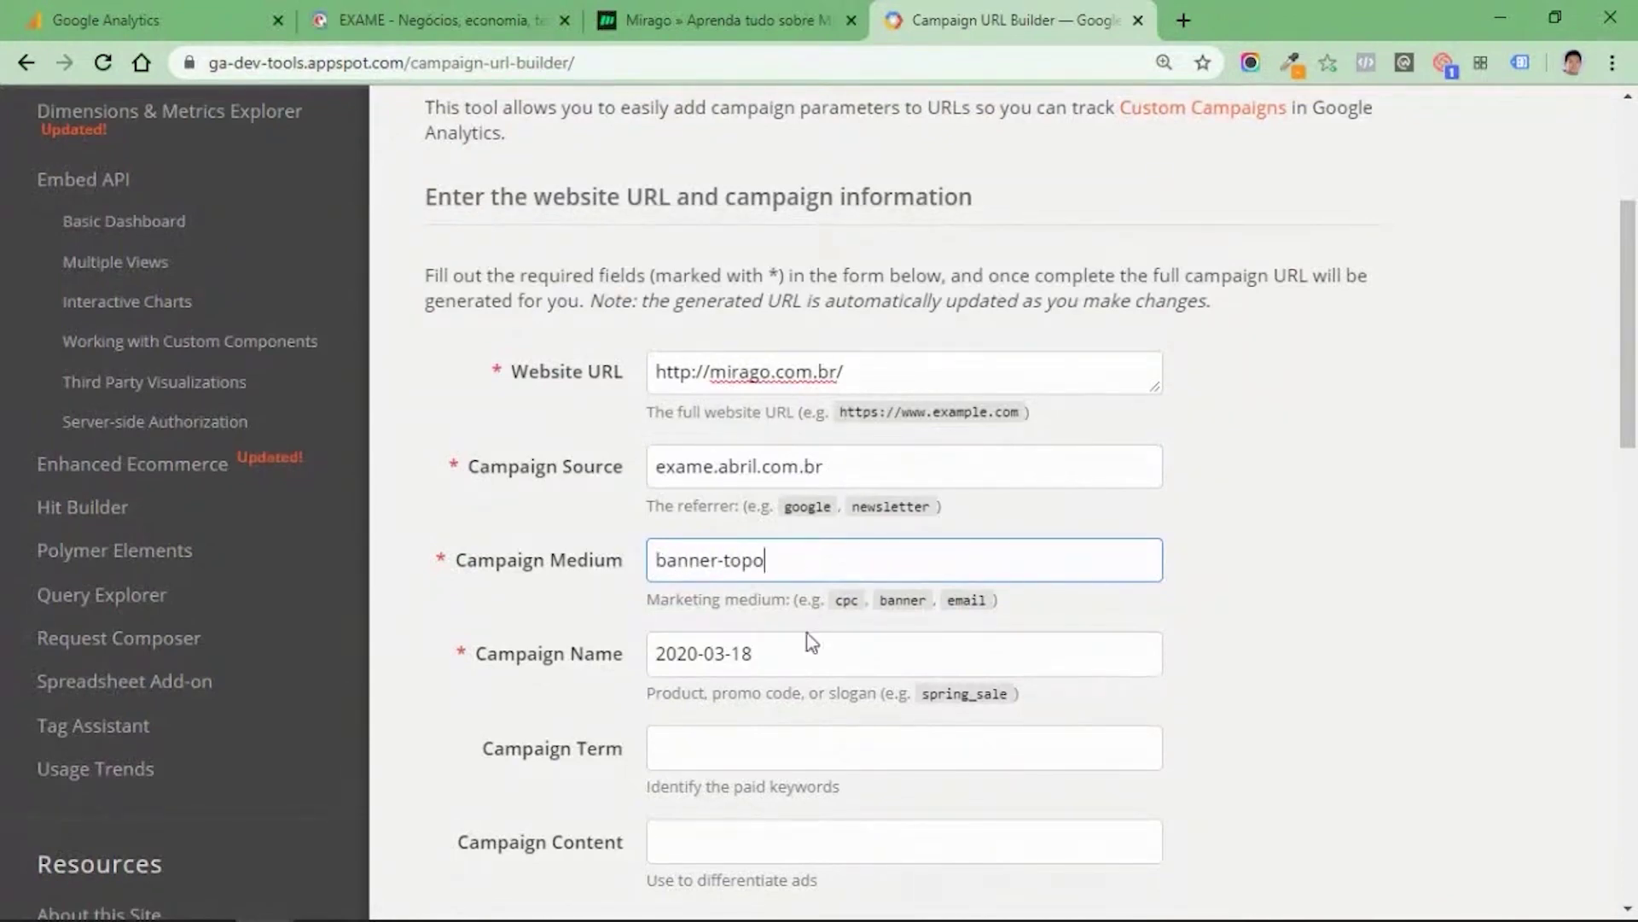
Replace the Campaign Name with Quarentena 2020
left_click(786, 664)
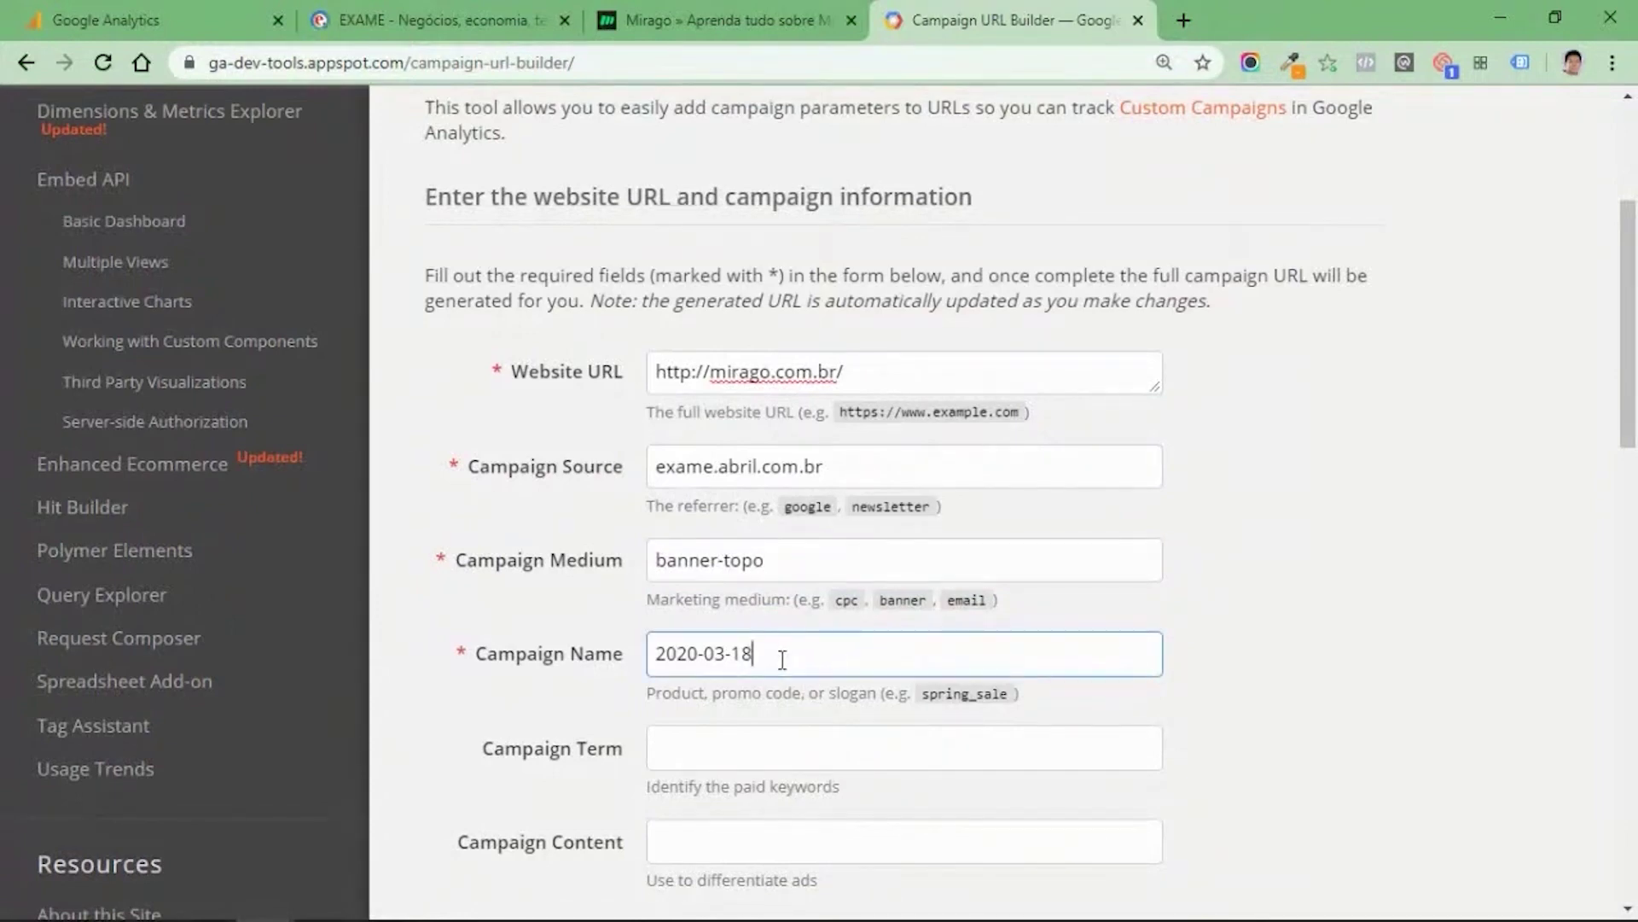
left_click_drag(657, 560, 1166, 611)
left_click(1222, 665)
left_click_drag(792, 658, 598, 659)
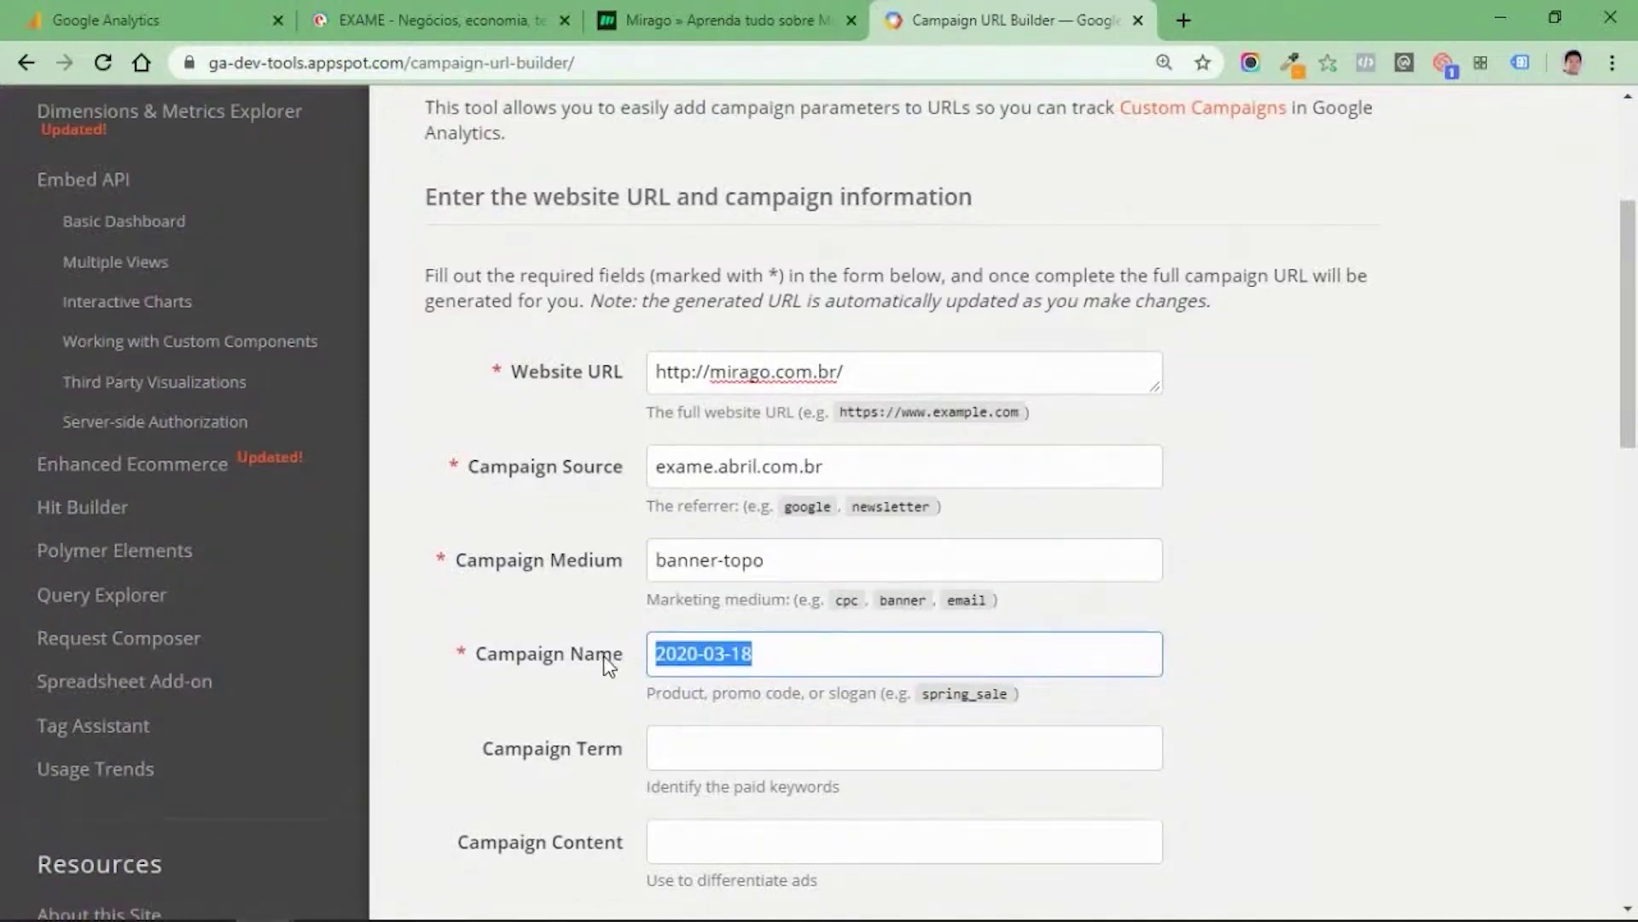
type("Quarente")
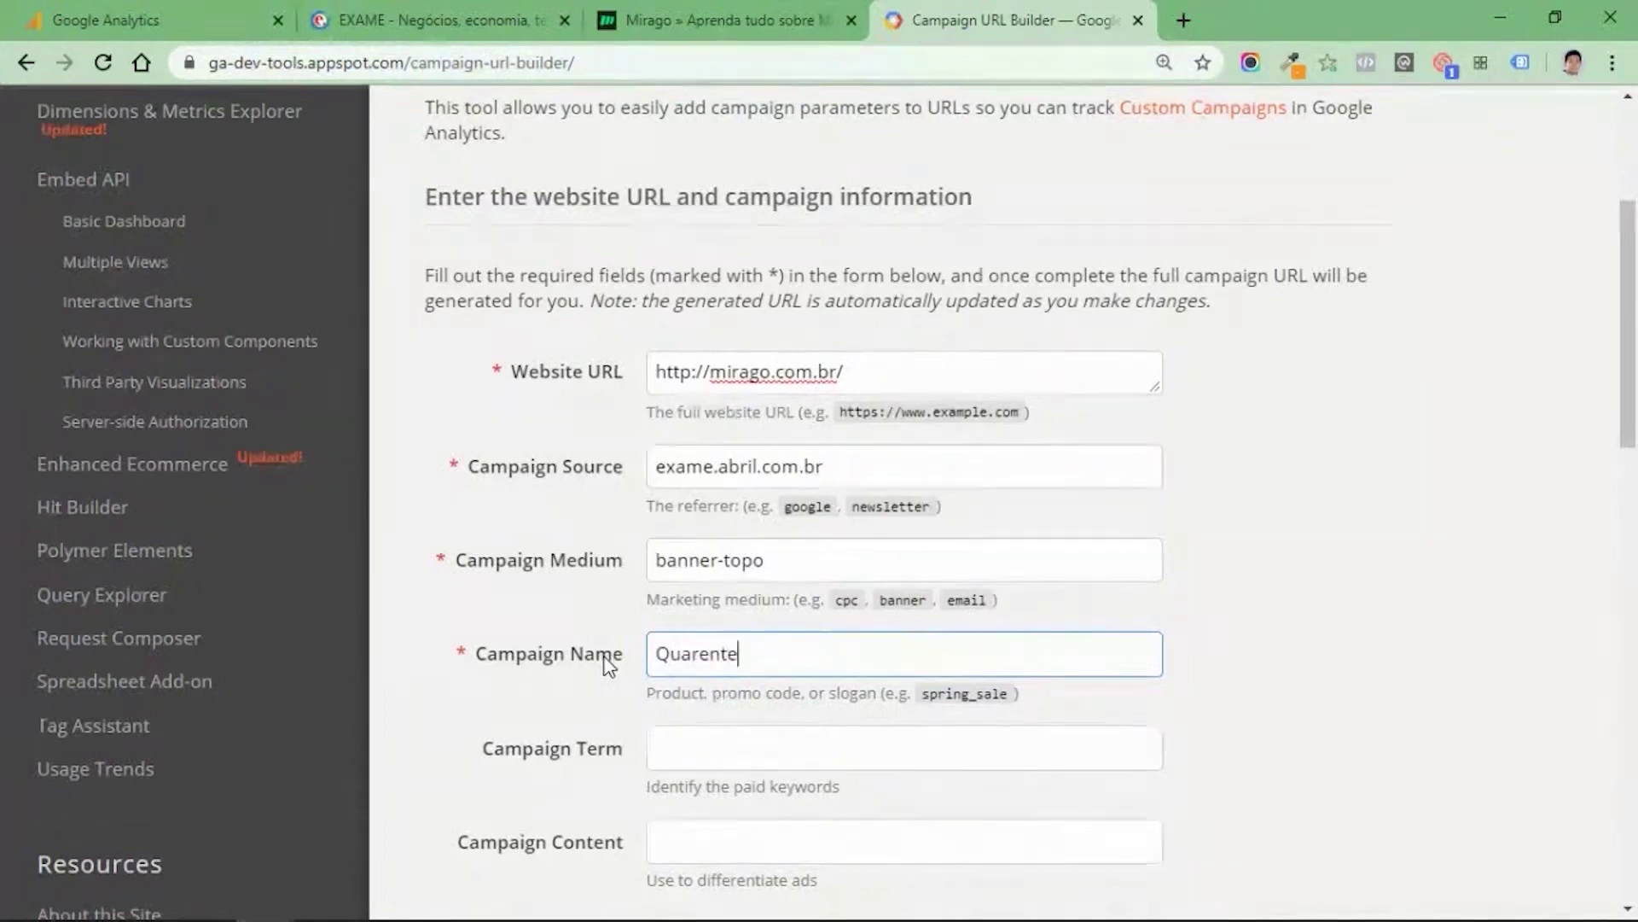
type("na 2020")
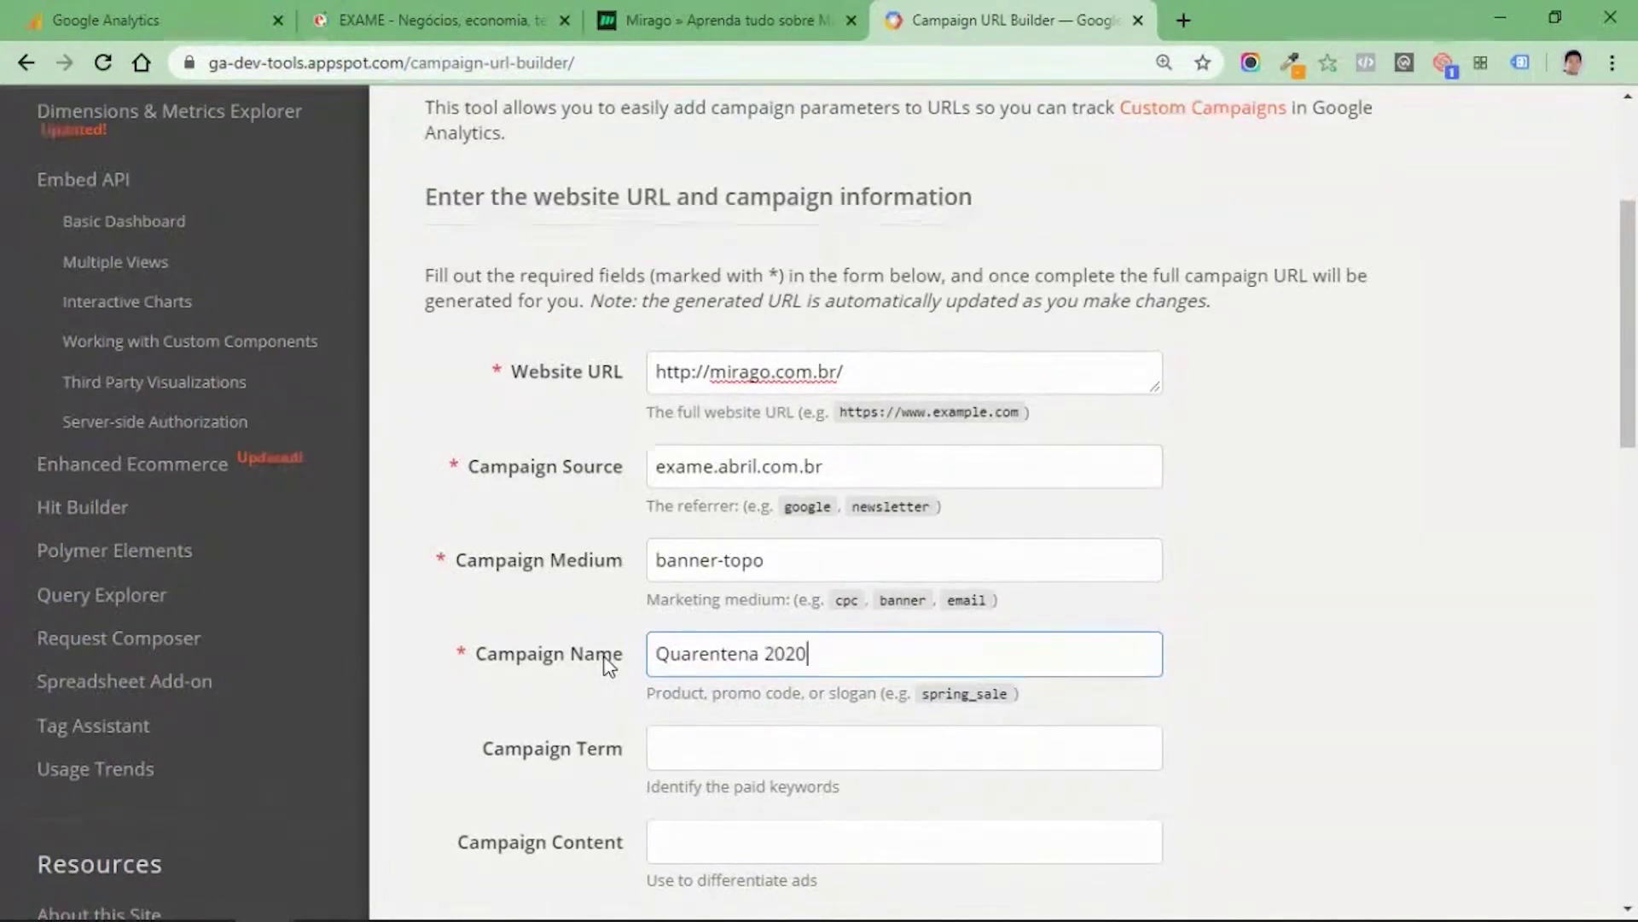
left_click(1232, 559)
Review the generated campaign URL against the parameters filled in the form
scroll(1254, 638, "down", 2)
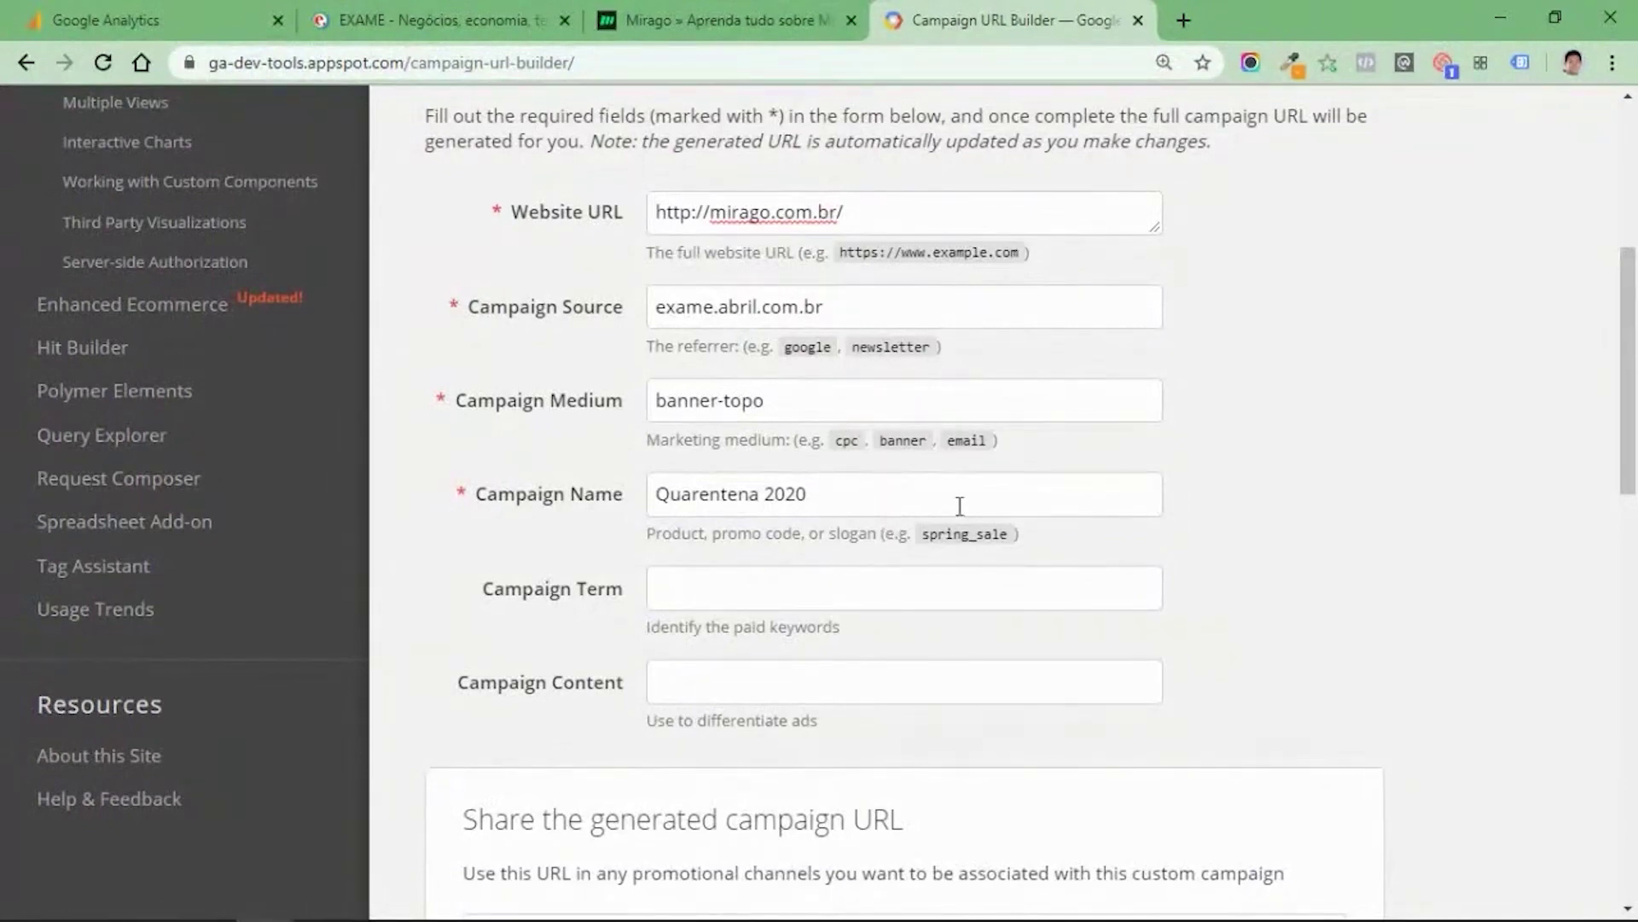
scroll(1206, 556, "down", 4)
scroll(1218, 549, "up", 4)
scroll(587, 516, "down", 4)
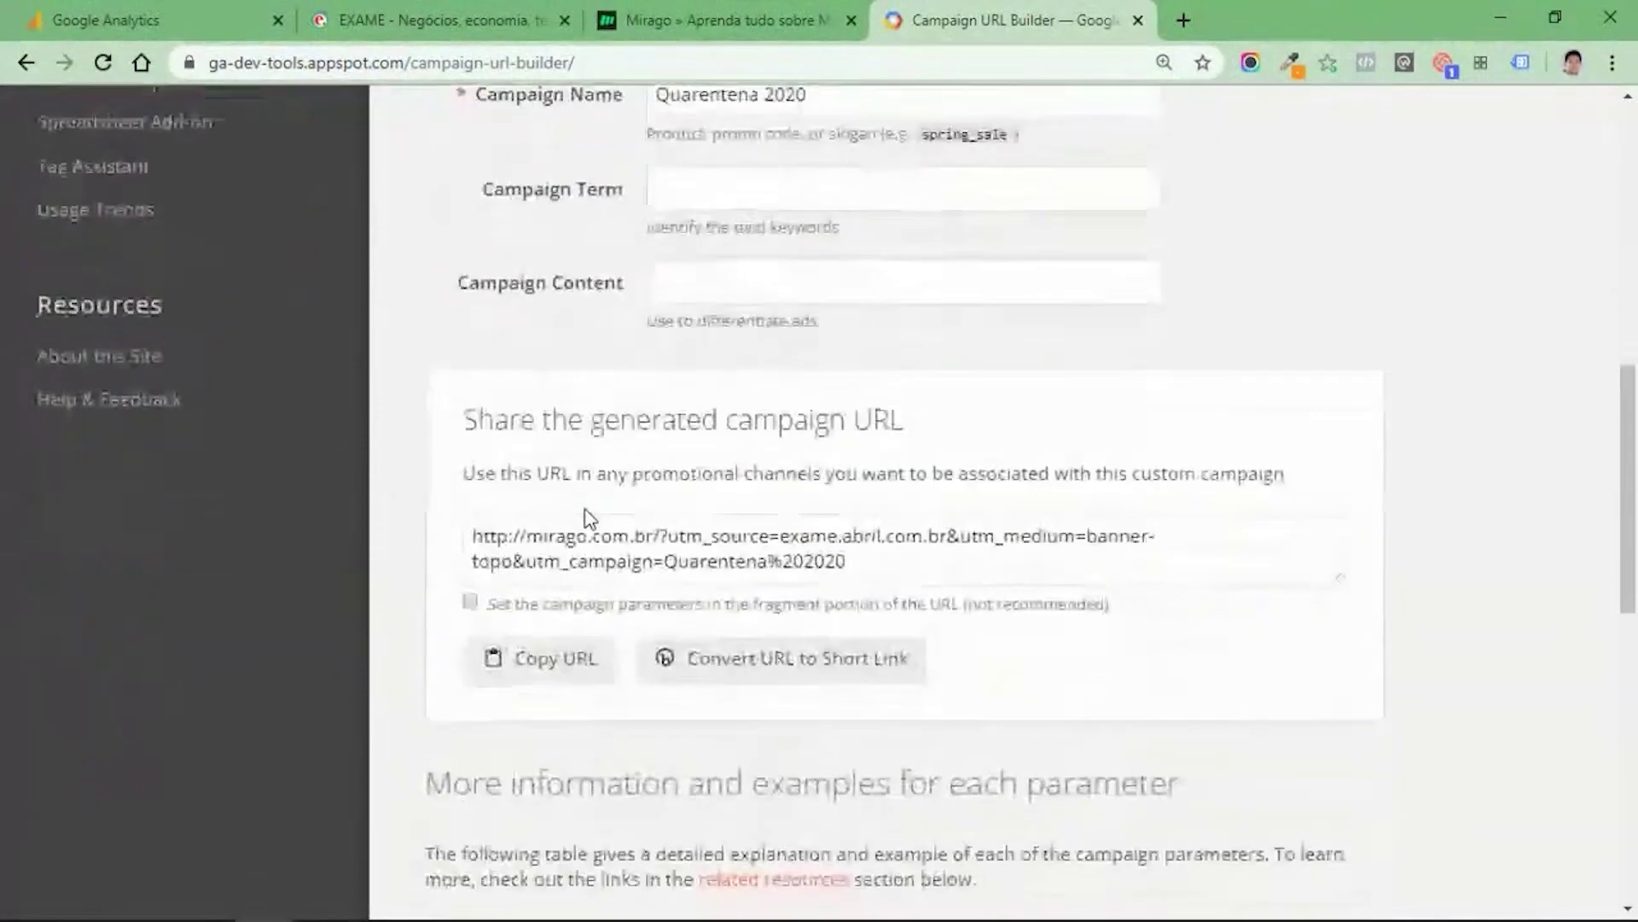
left_click_drag(893, 484, 460, 443)
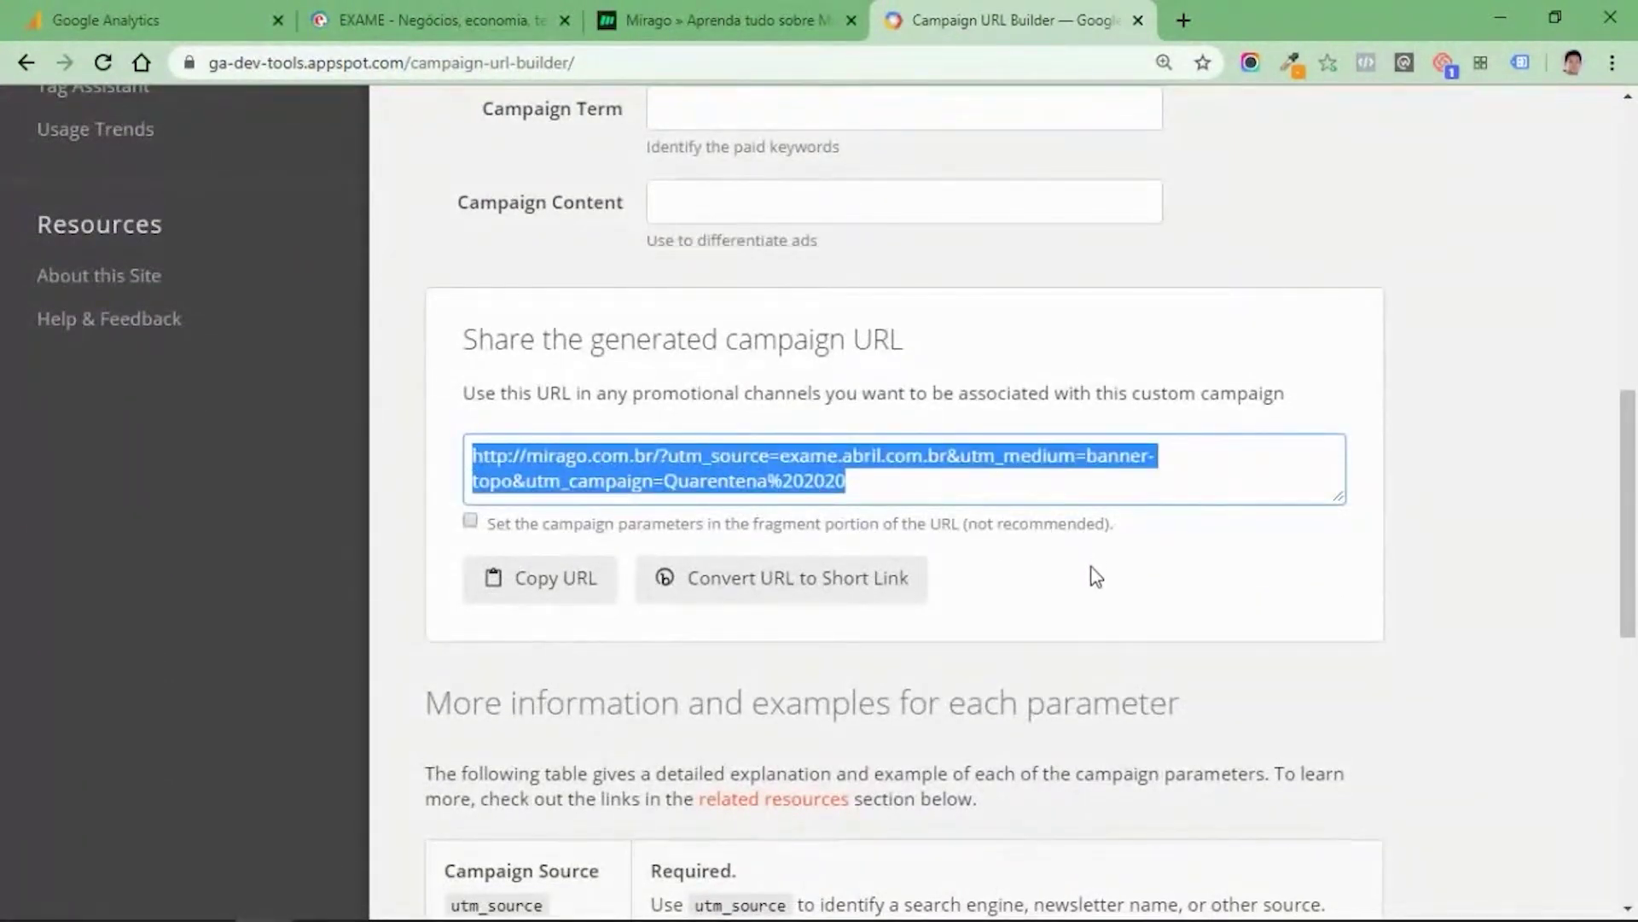
left_click(1272, 604)
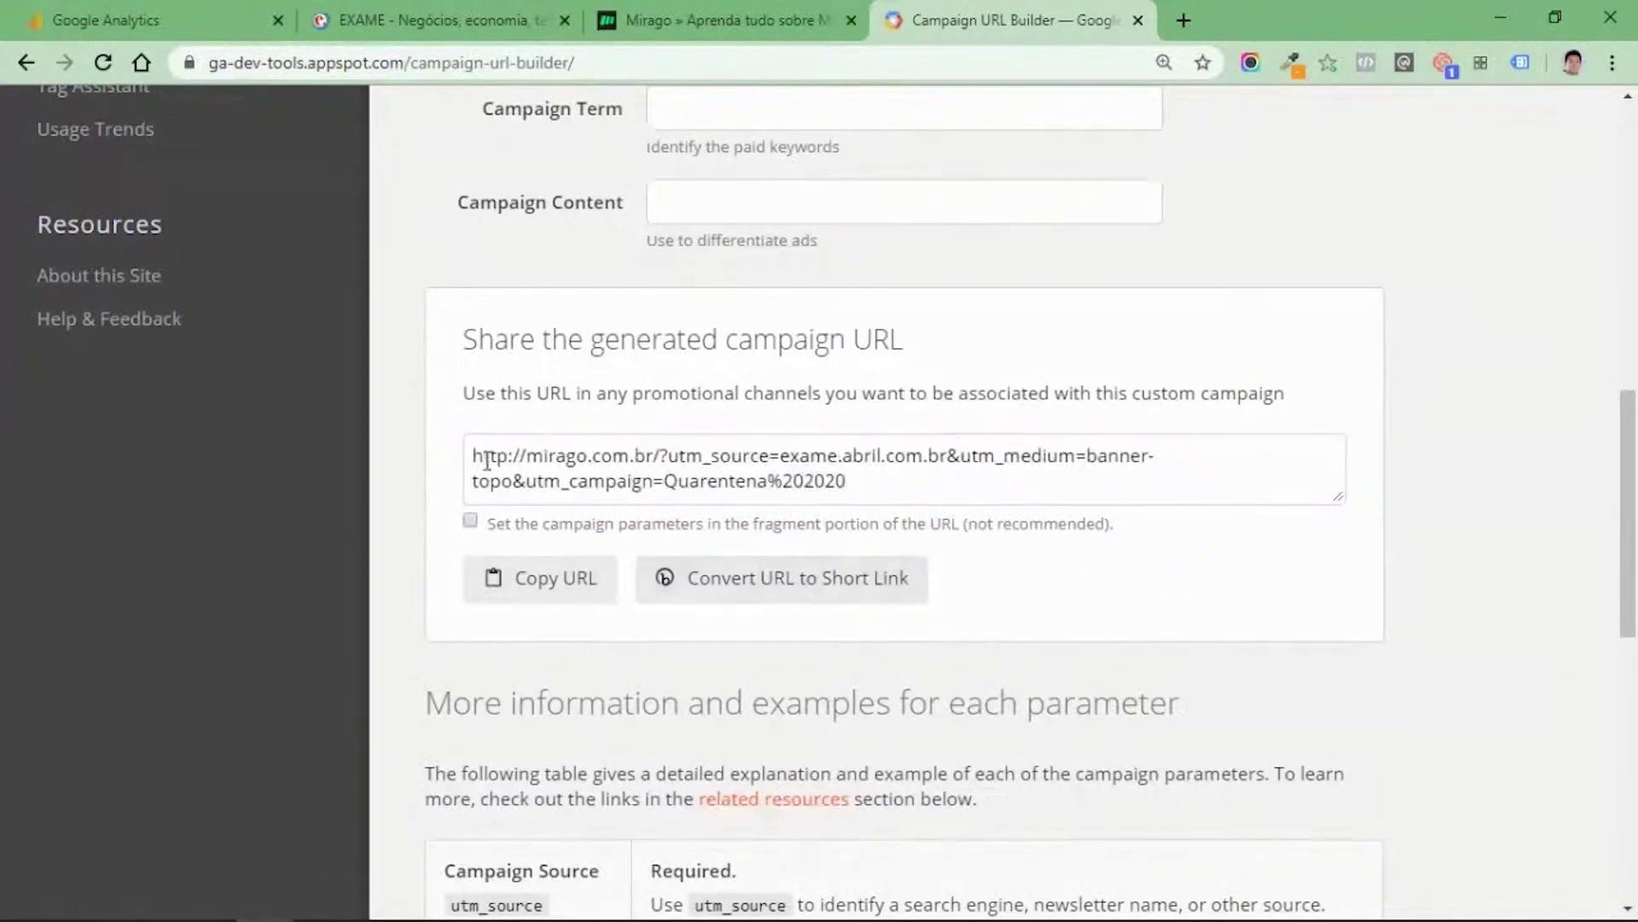
scroll(708, 450, "up", 5)
scroll(708, 449, "up", 3)
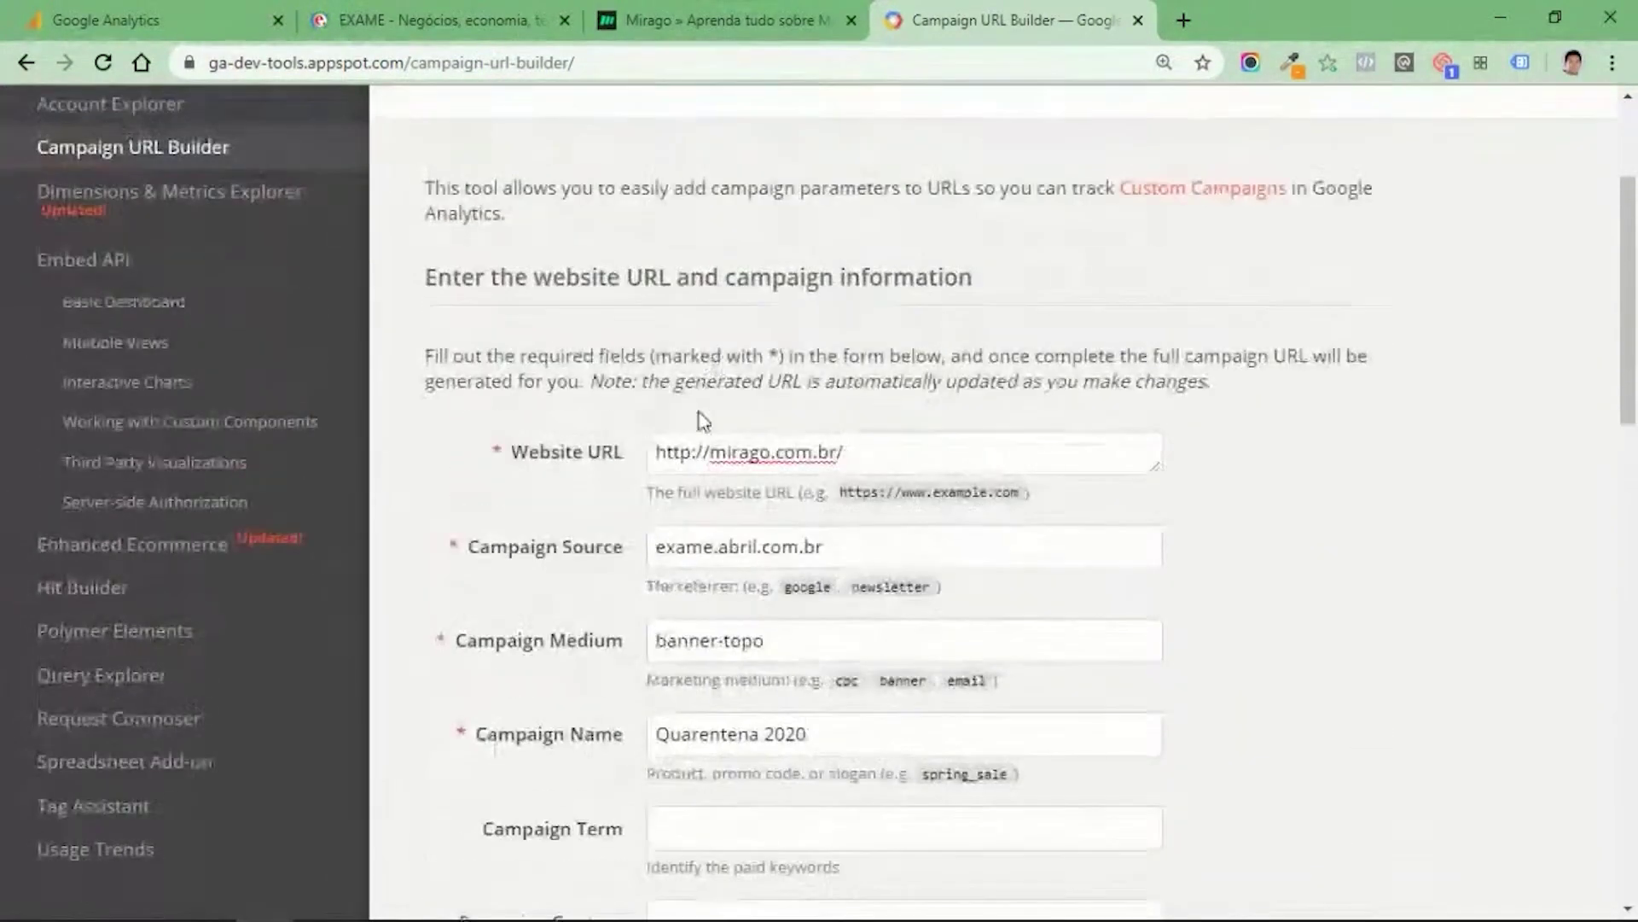
left_click(707, 452)
type("s://www.")
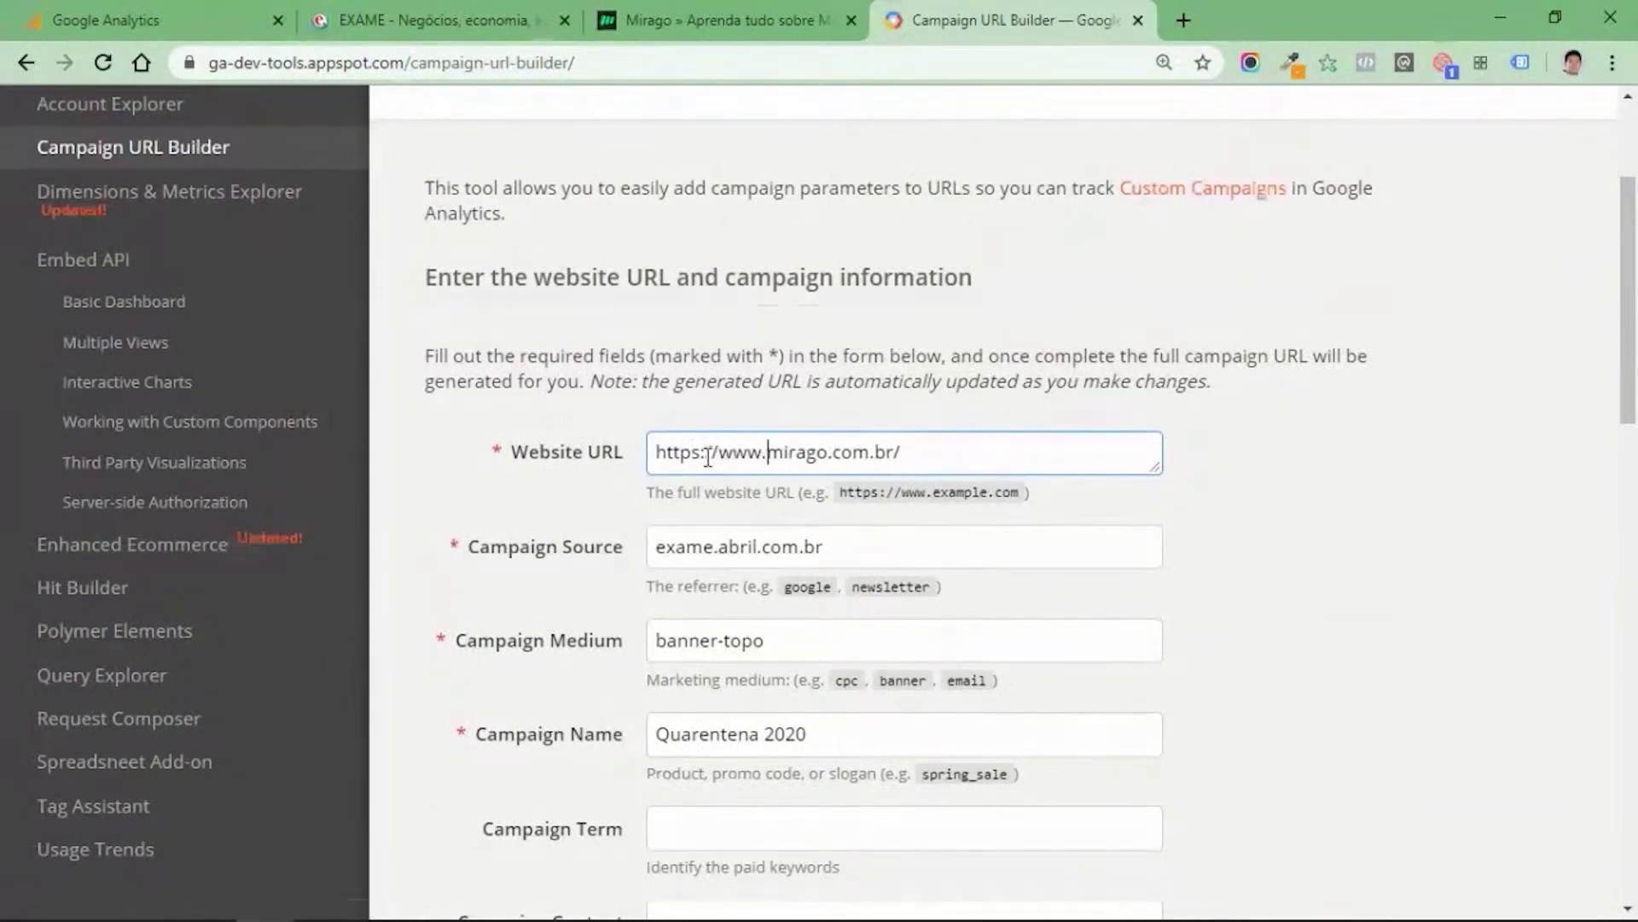
scroll(1236, 513, "down", 10)
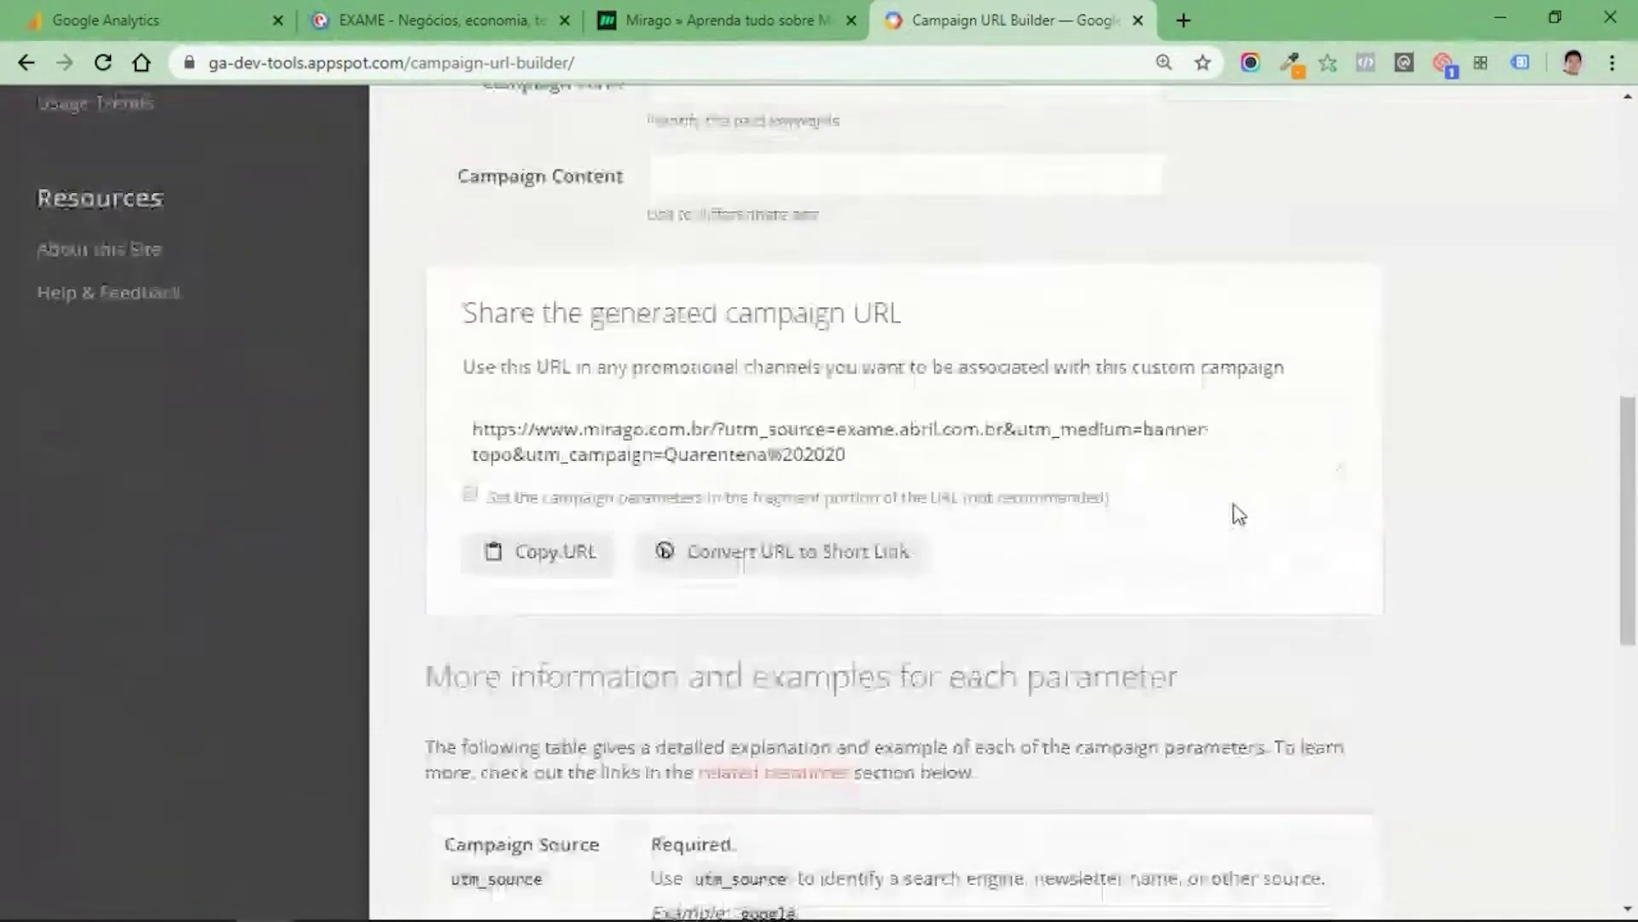
left_click_drag(475, 296, 719, 297)
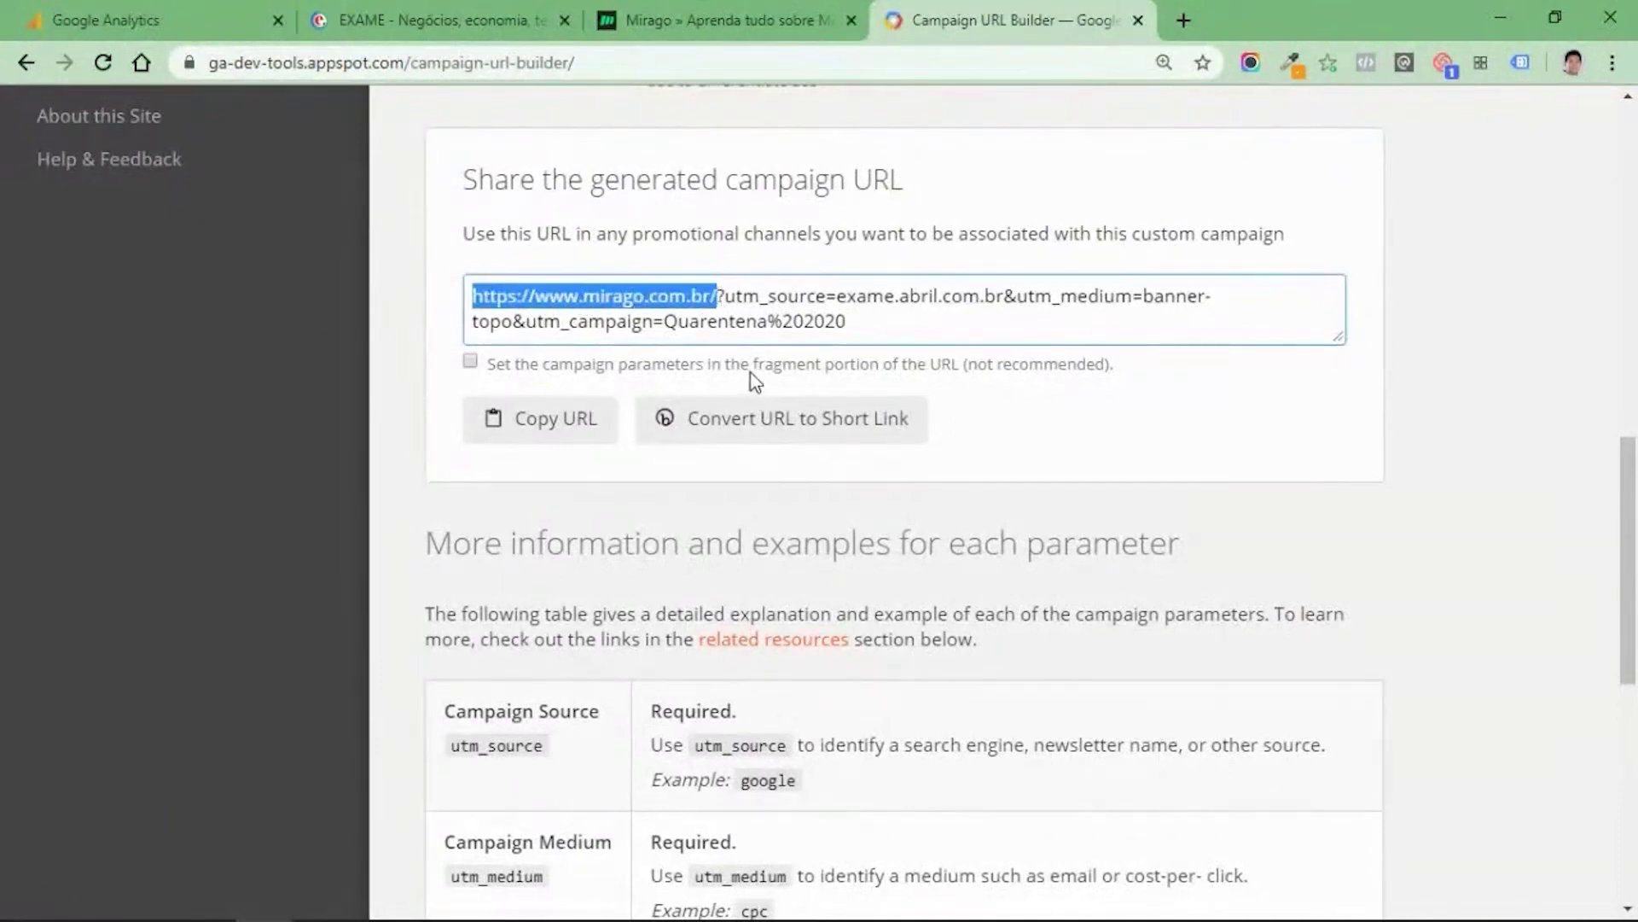
Highlight the utm_source parameter and its value exame.abril.com.br in the generated campaign URL
left_click(739, 322)
left_click_drag(718, 295, 728, 295)
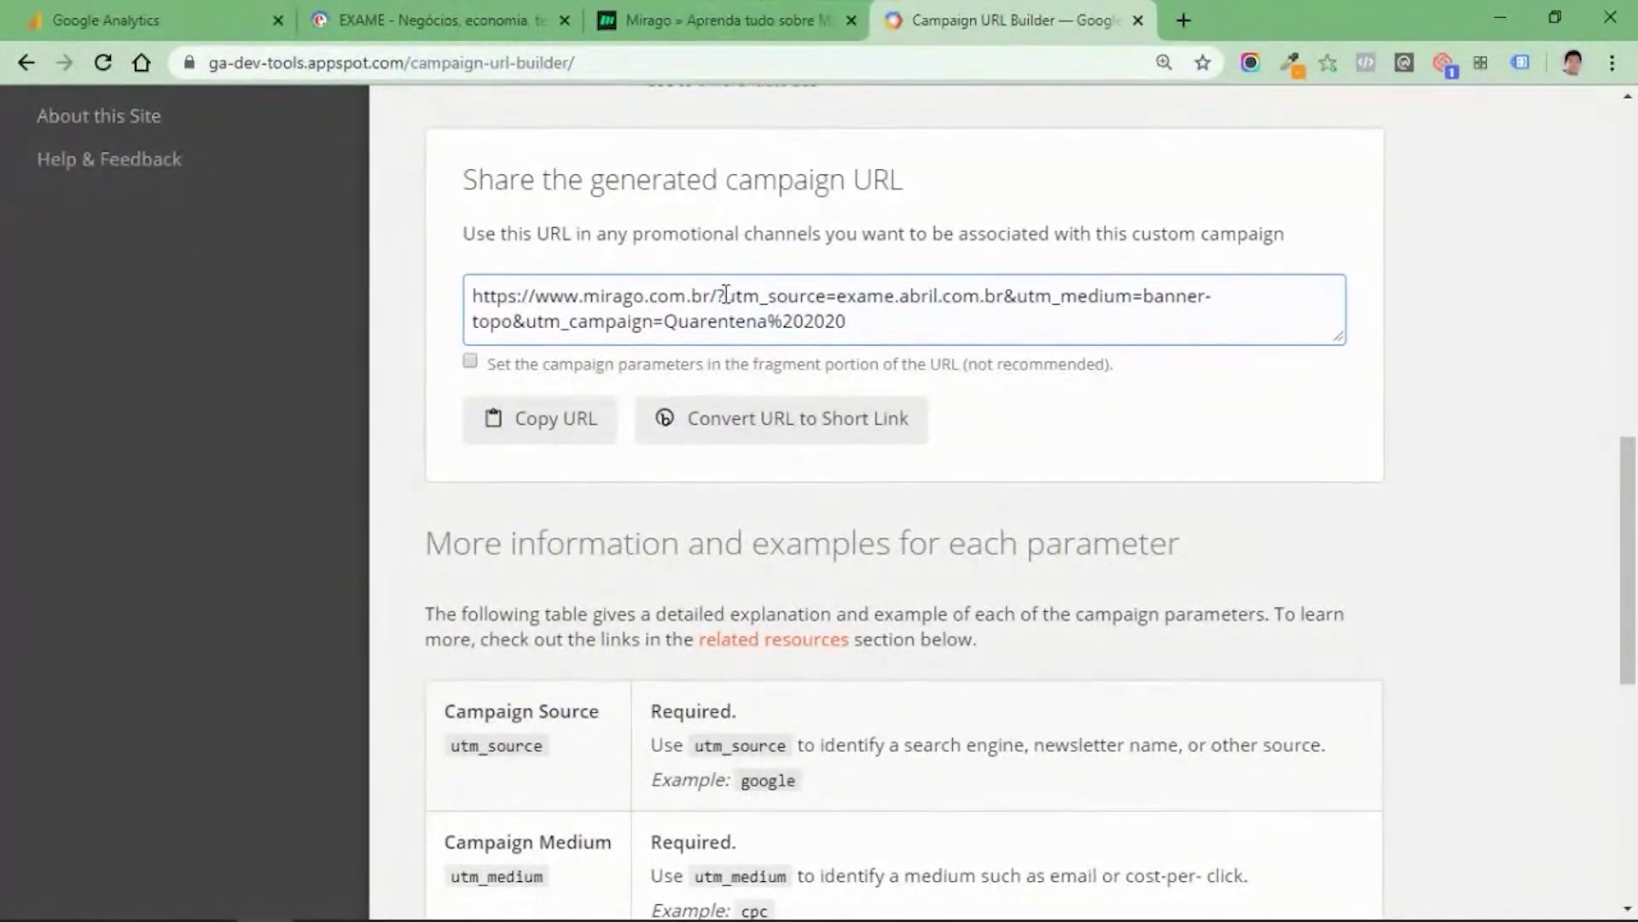
left_click_drag(727, 295, 828, 291)
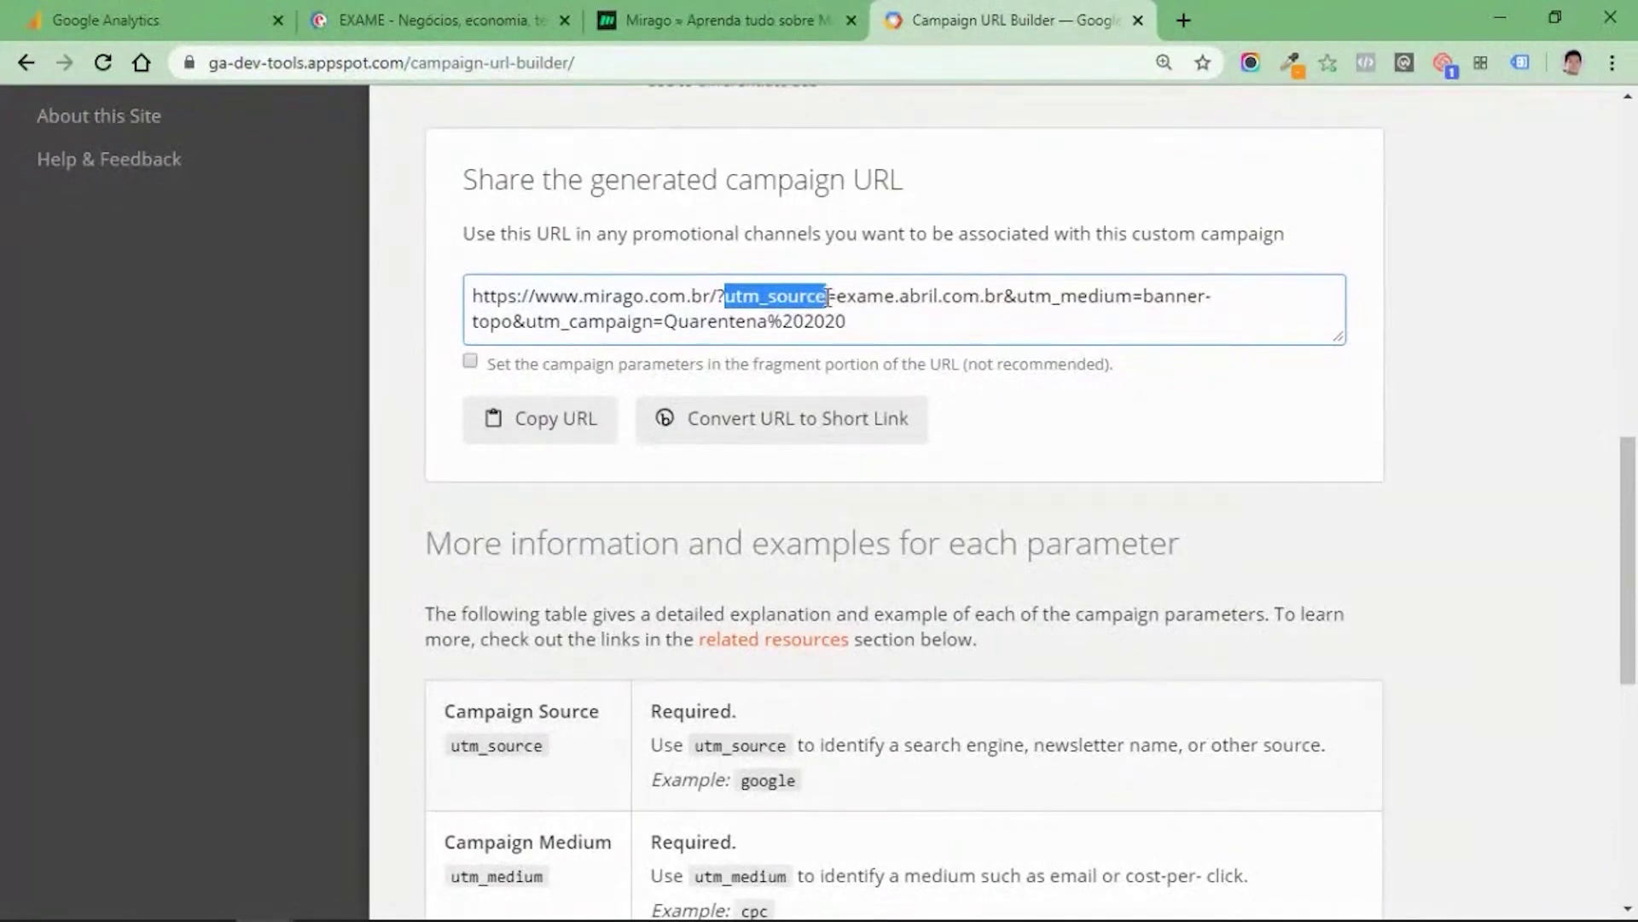
left_click(829, 294)
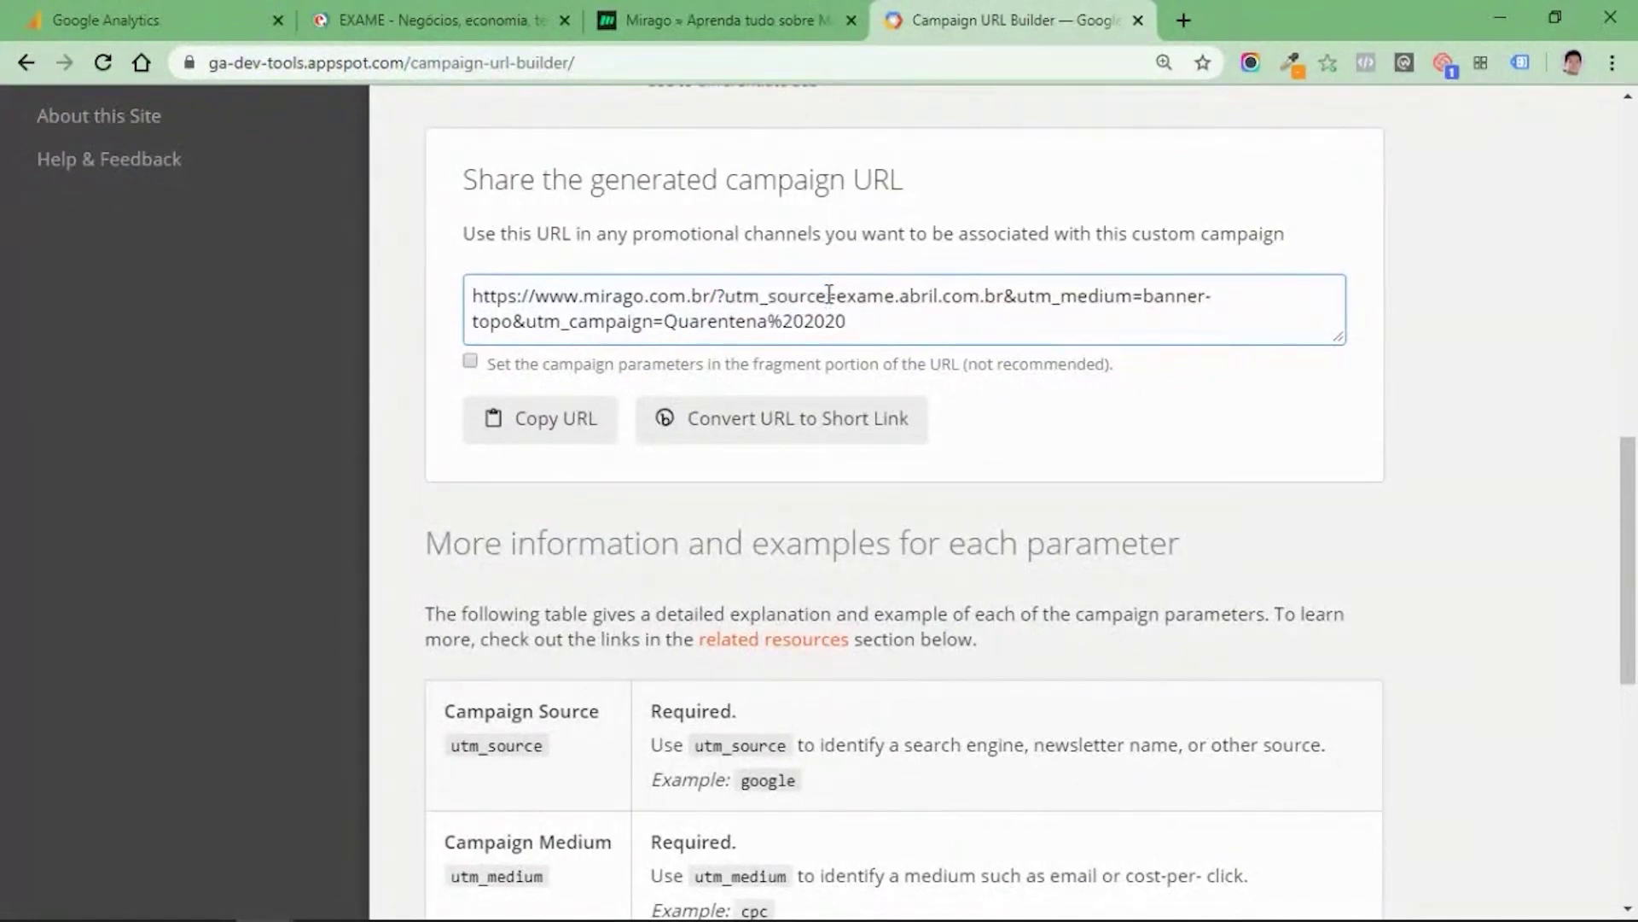
left_click_drag(841, 297, 1007, 292)
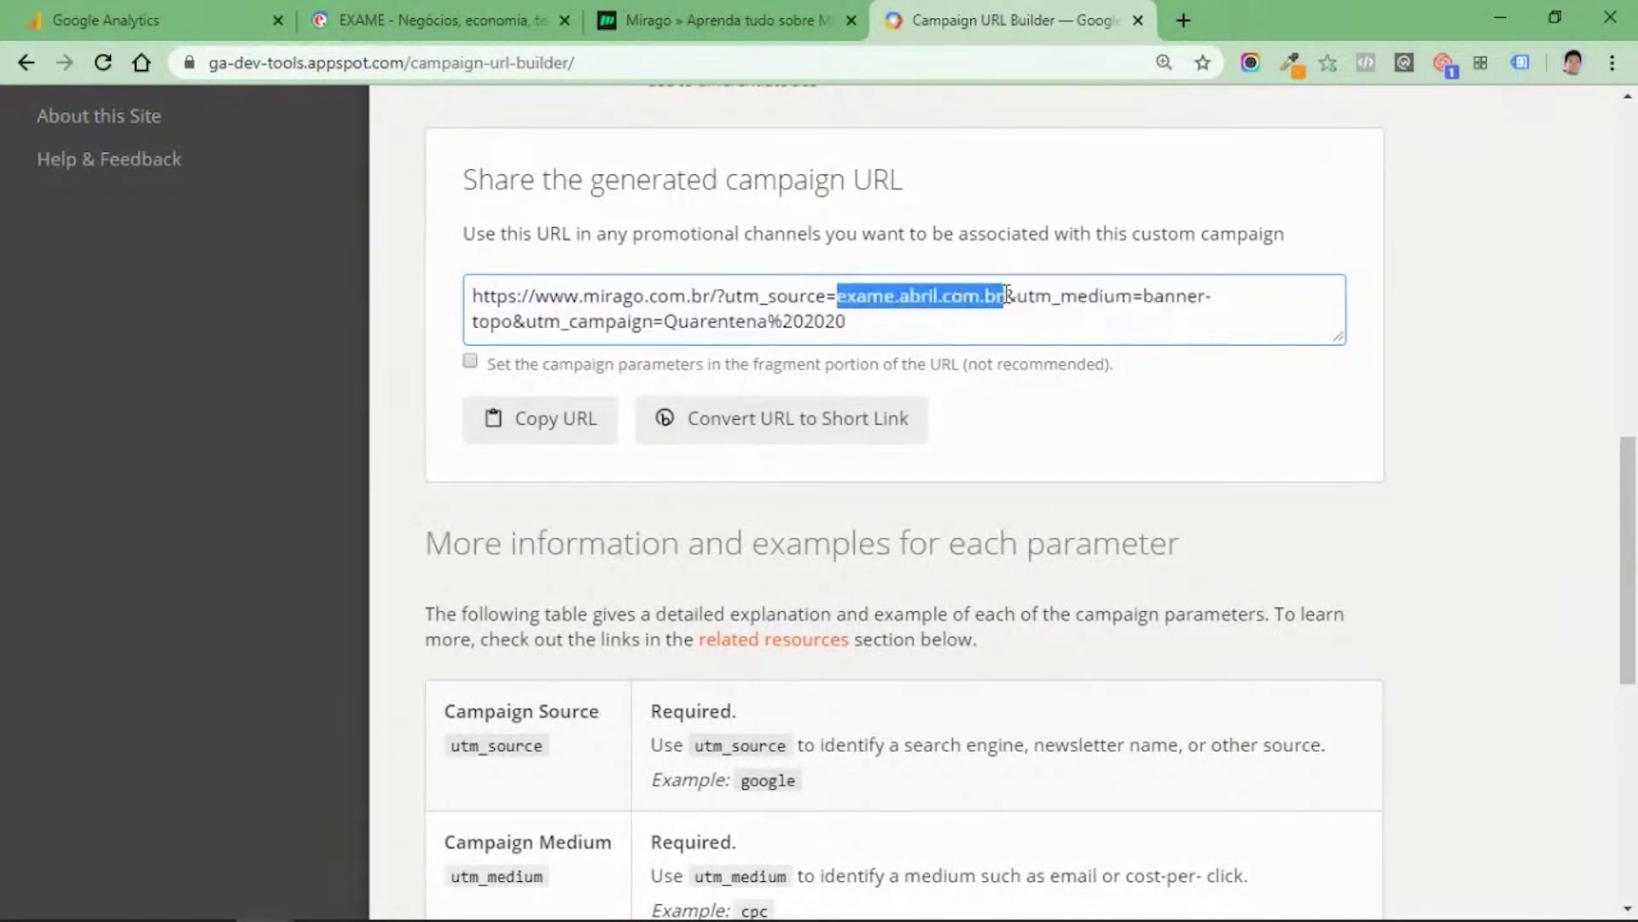
left_click(1016, 305)
Highlight the utm_medium parameter with its banner-topo value and the utm_campaign value in the generated campaign URL
double_click(1009, 295)
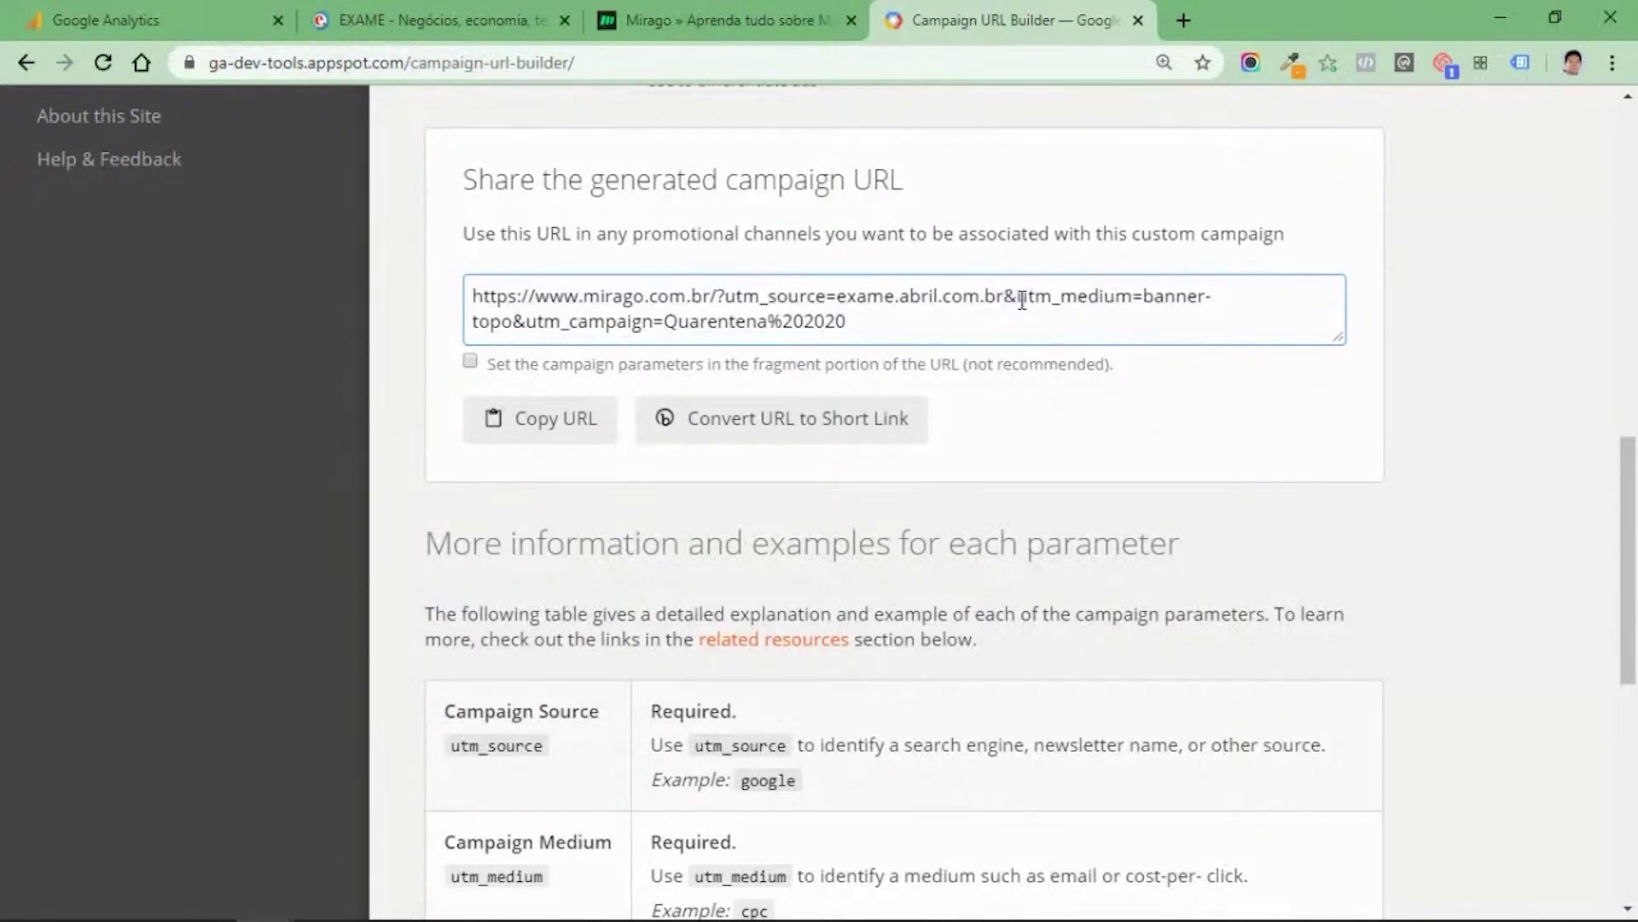
left_click_drag(1021, 298, 1131, 298)
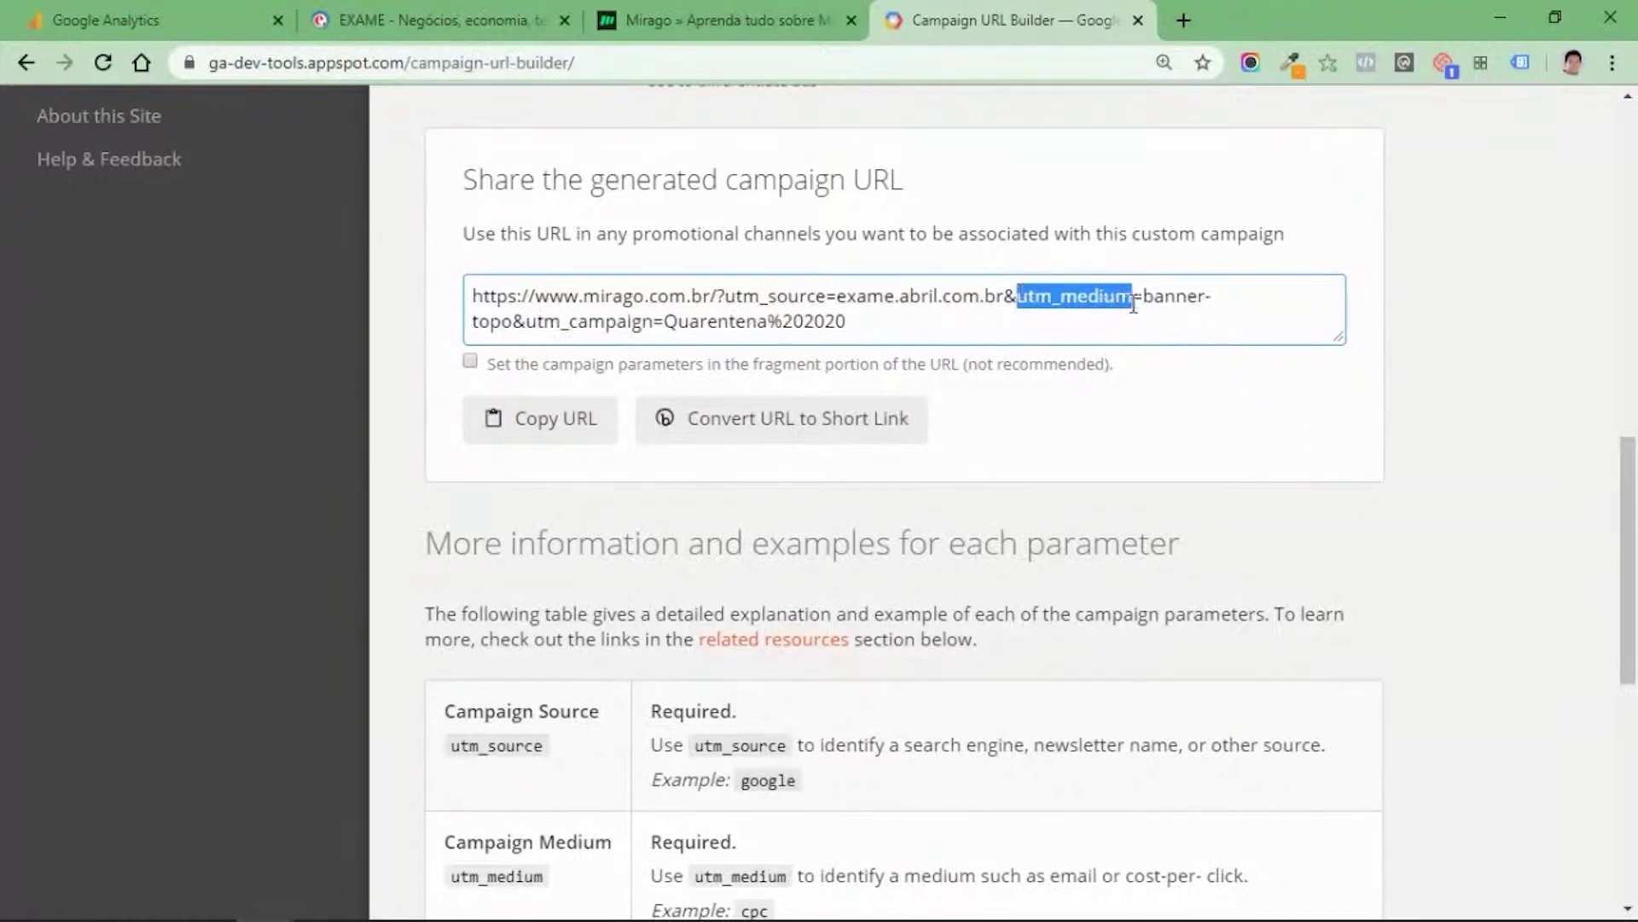
left_click(1135, 294)
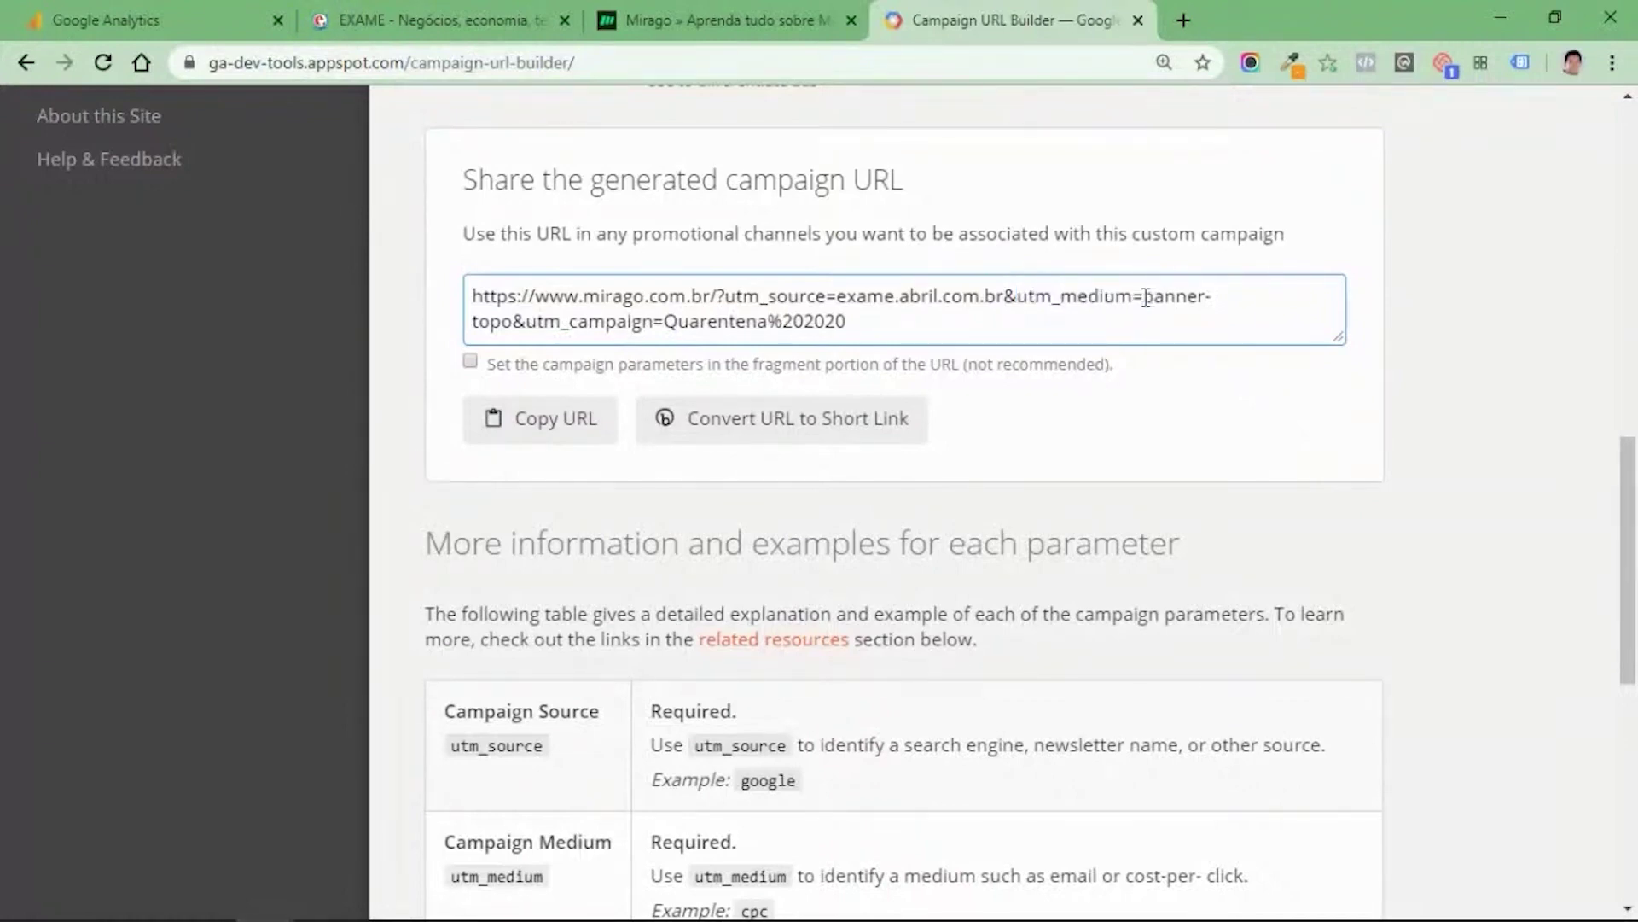
left_click_drag(1152, 299, 653, 318)
left_click(530, 327)
left_click(664, 323)
left_click_drag(664, 322, 862, 365)
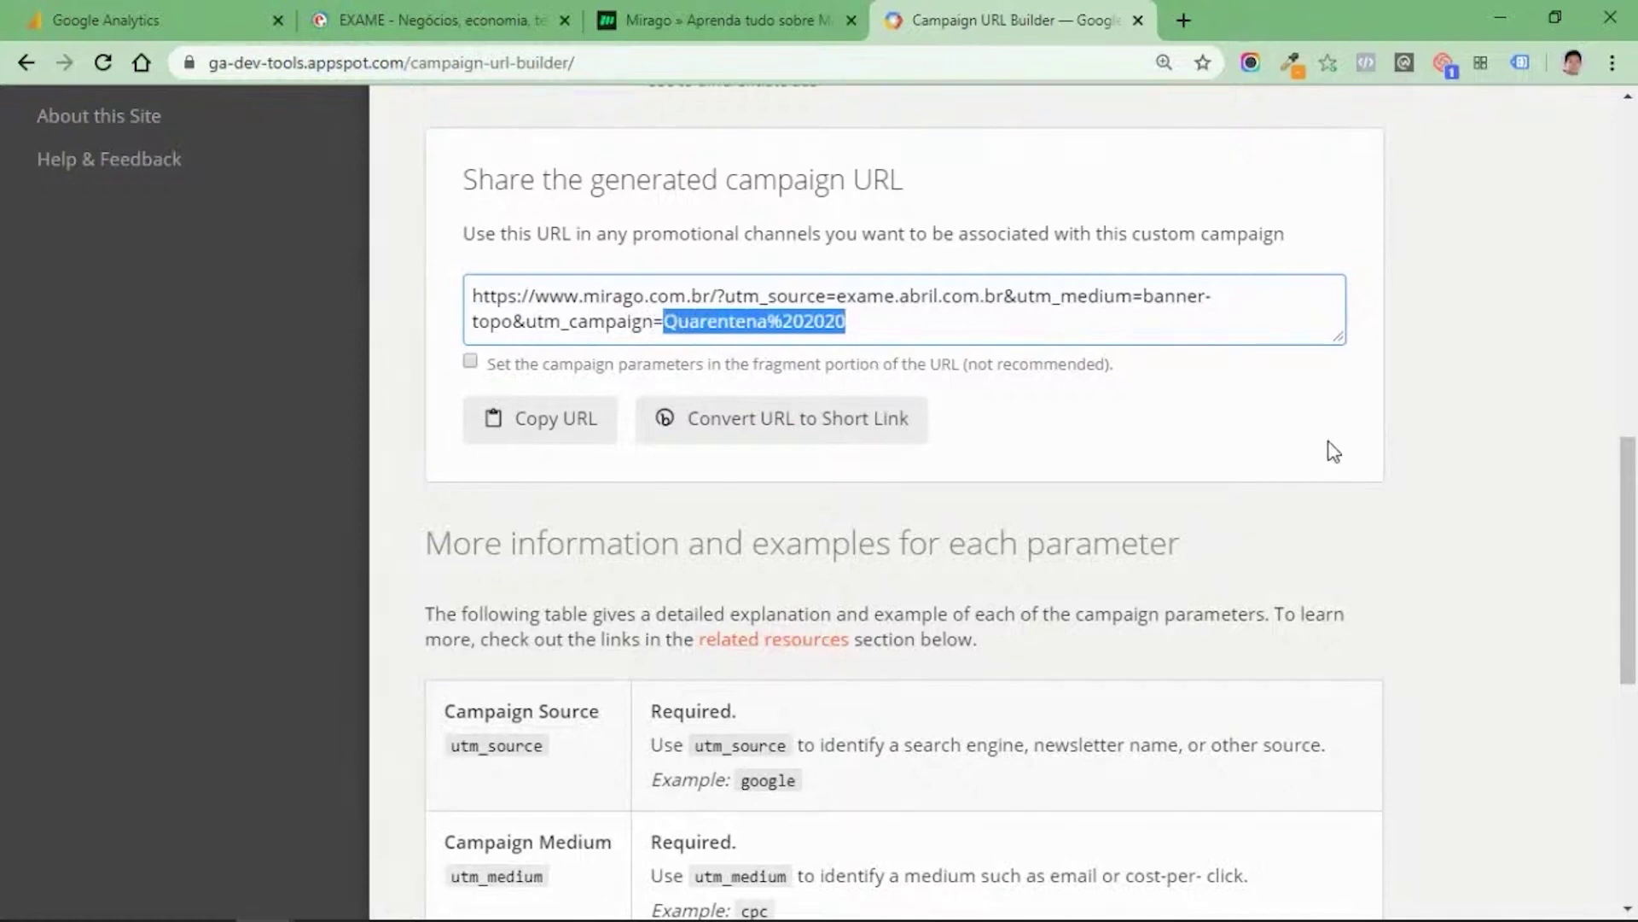
left_click(1300, 433)
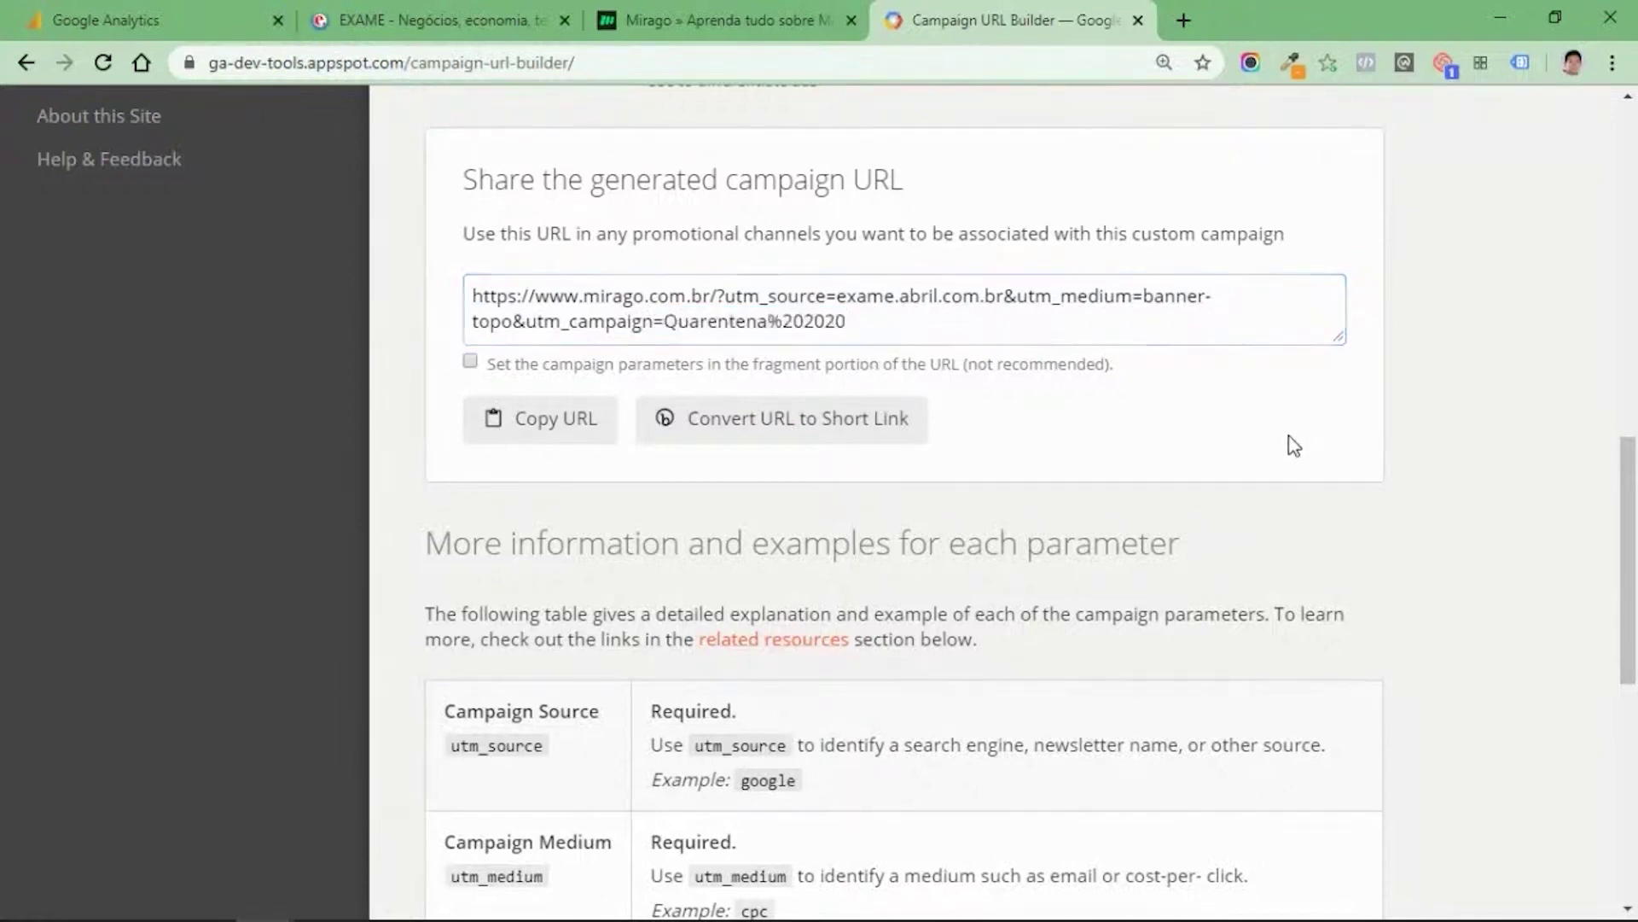
Select the whole generated campaign URL and view the top banner area on the Exame site where it applies
triple_click(896, 322)
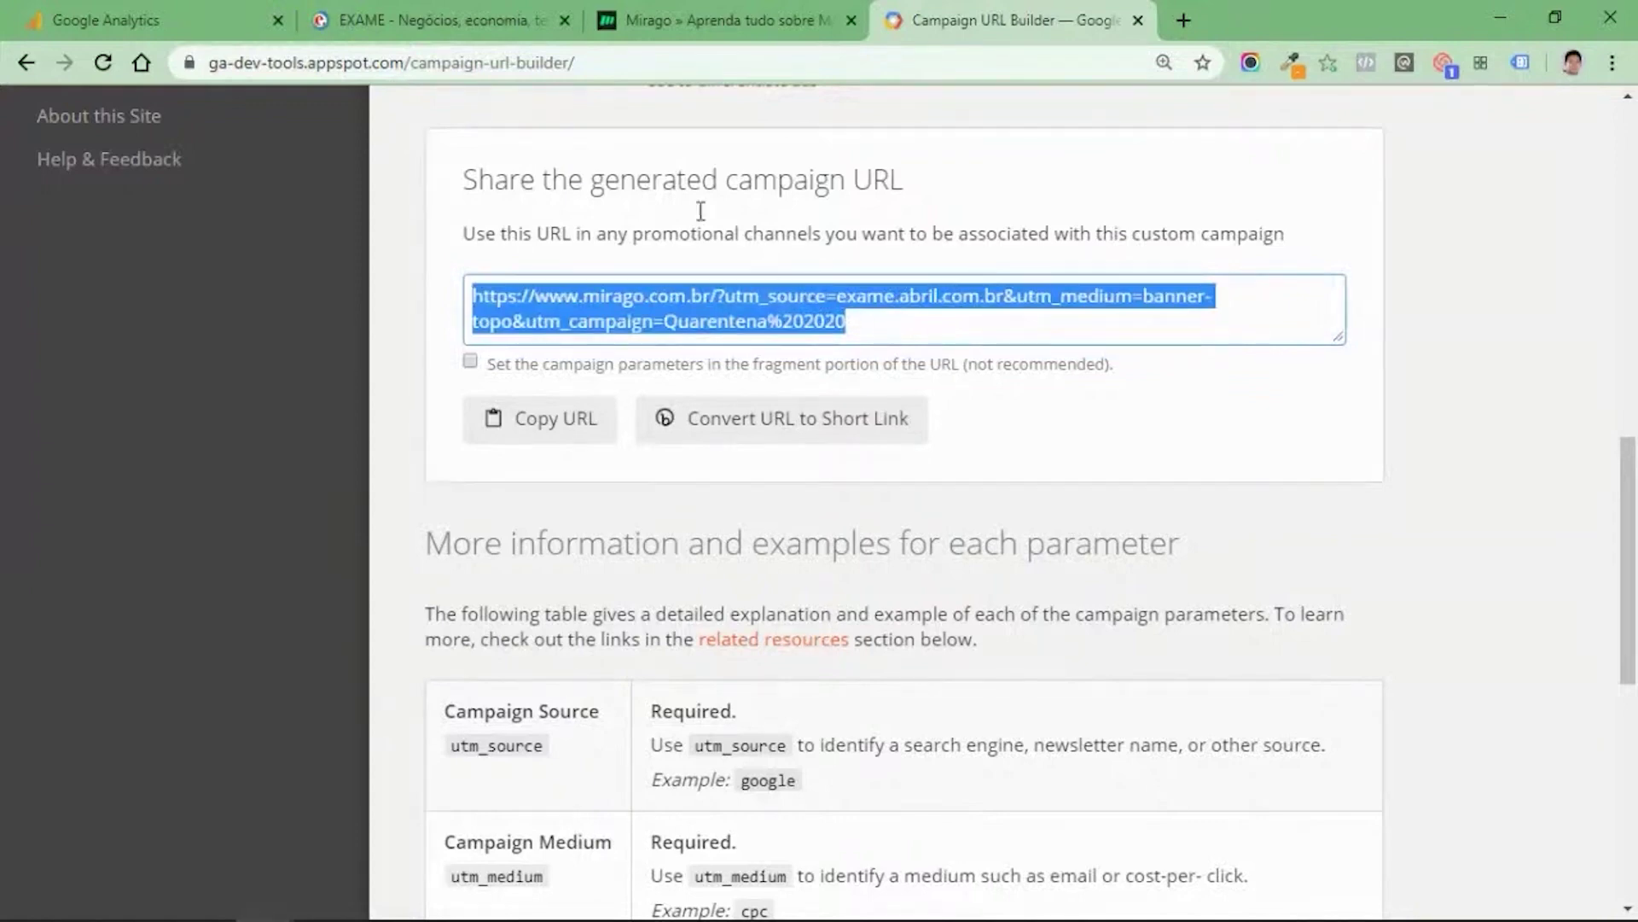
left_click(413, 23)
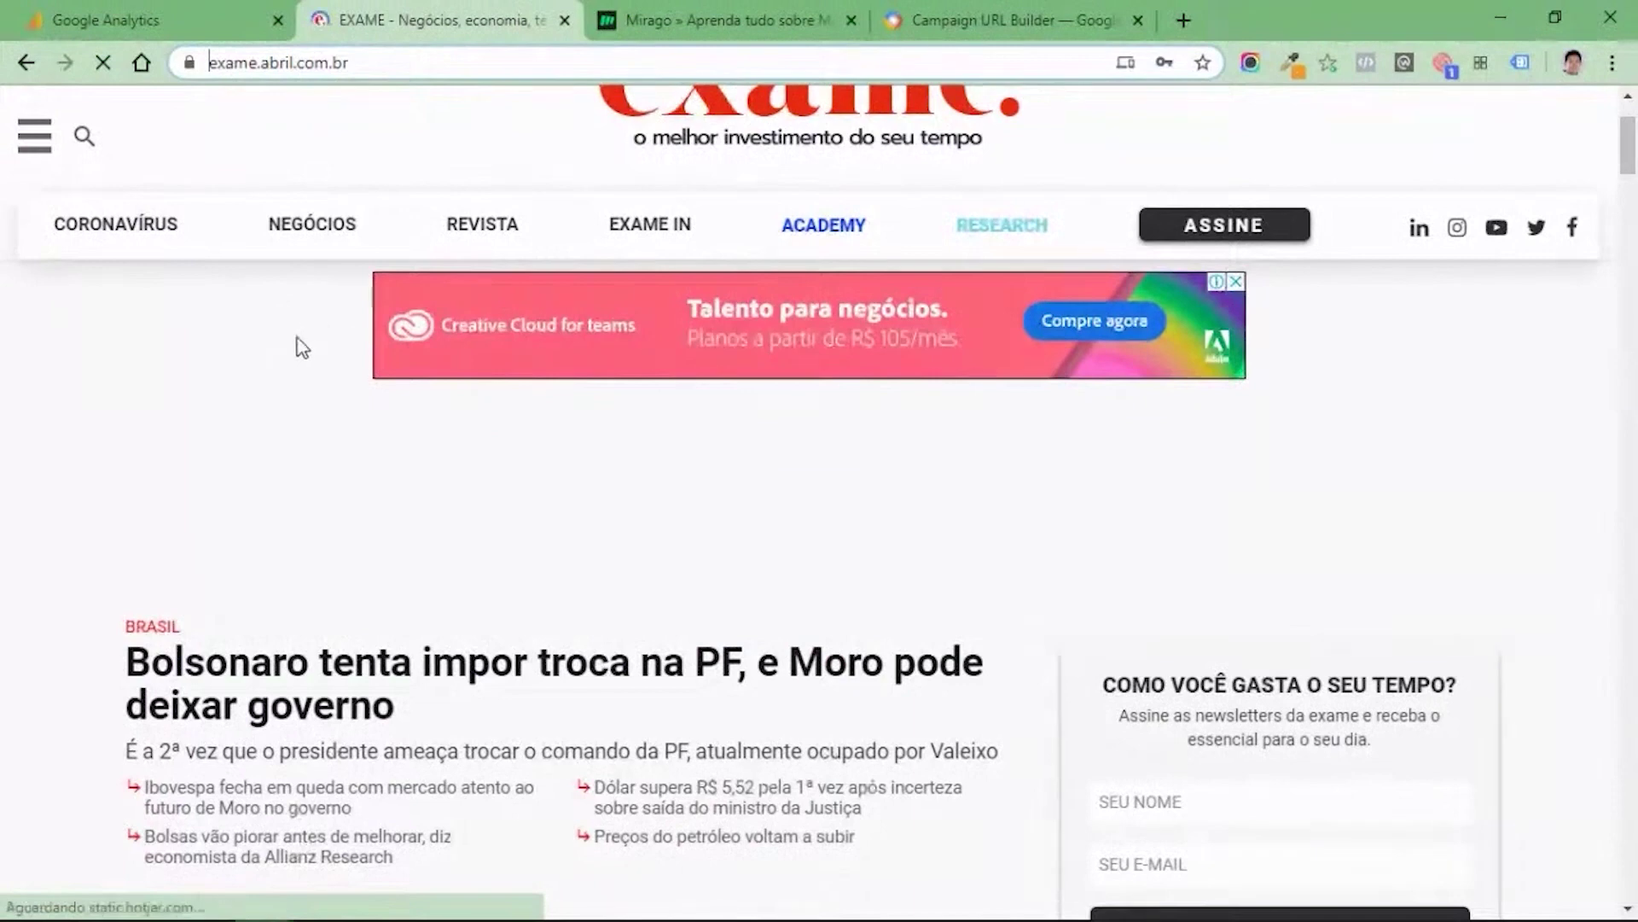
scroll(299, 346, "down", 1)
scroll(296, 371, "up", 2)
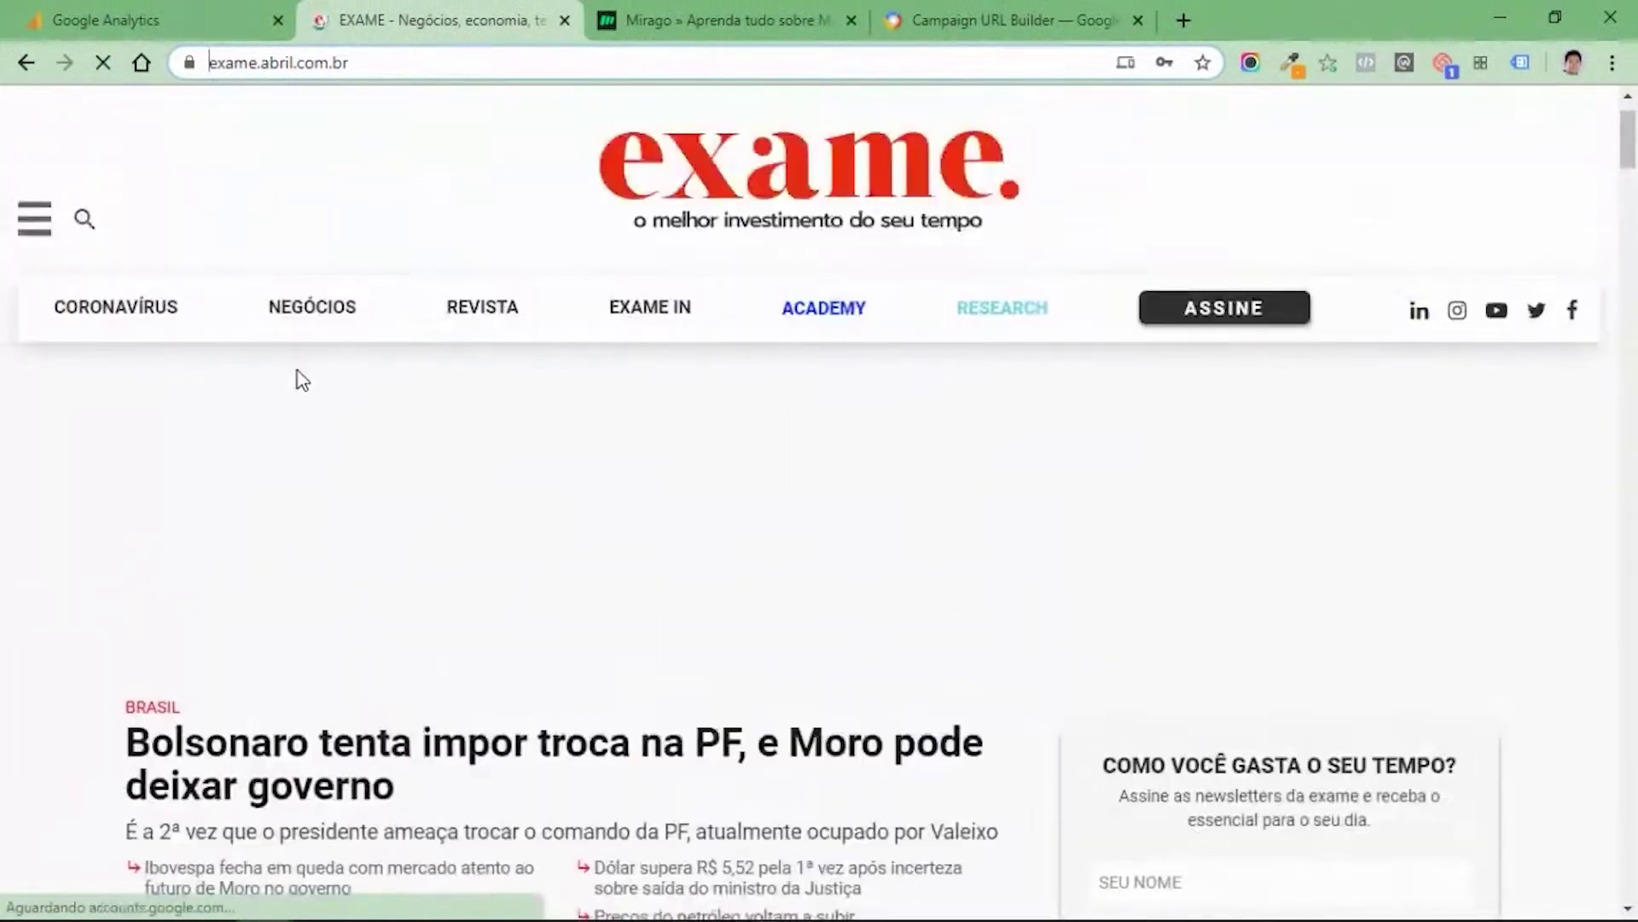
left_click(1071, 13)
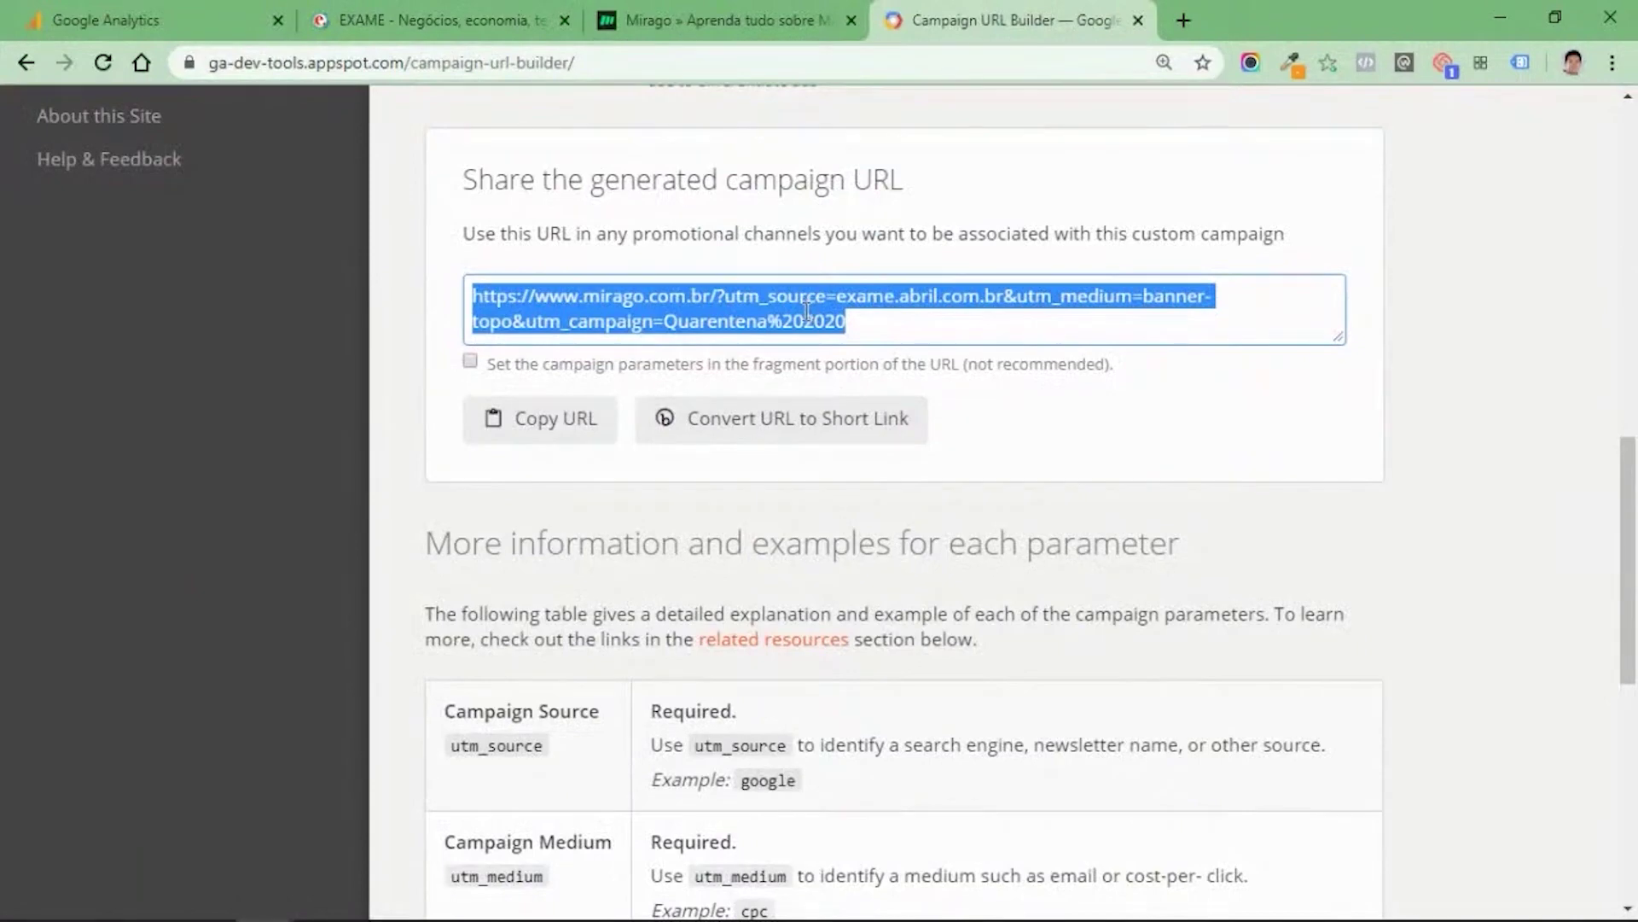
Change the Campaign Medium to banner-lateral
scroll(1365, 435, "up", 8)
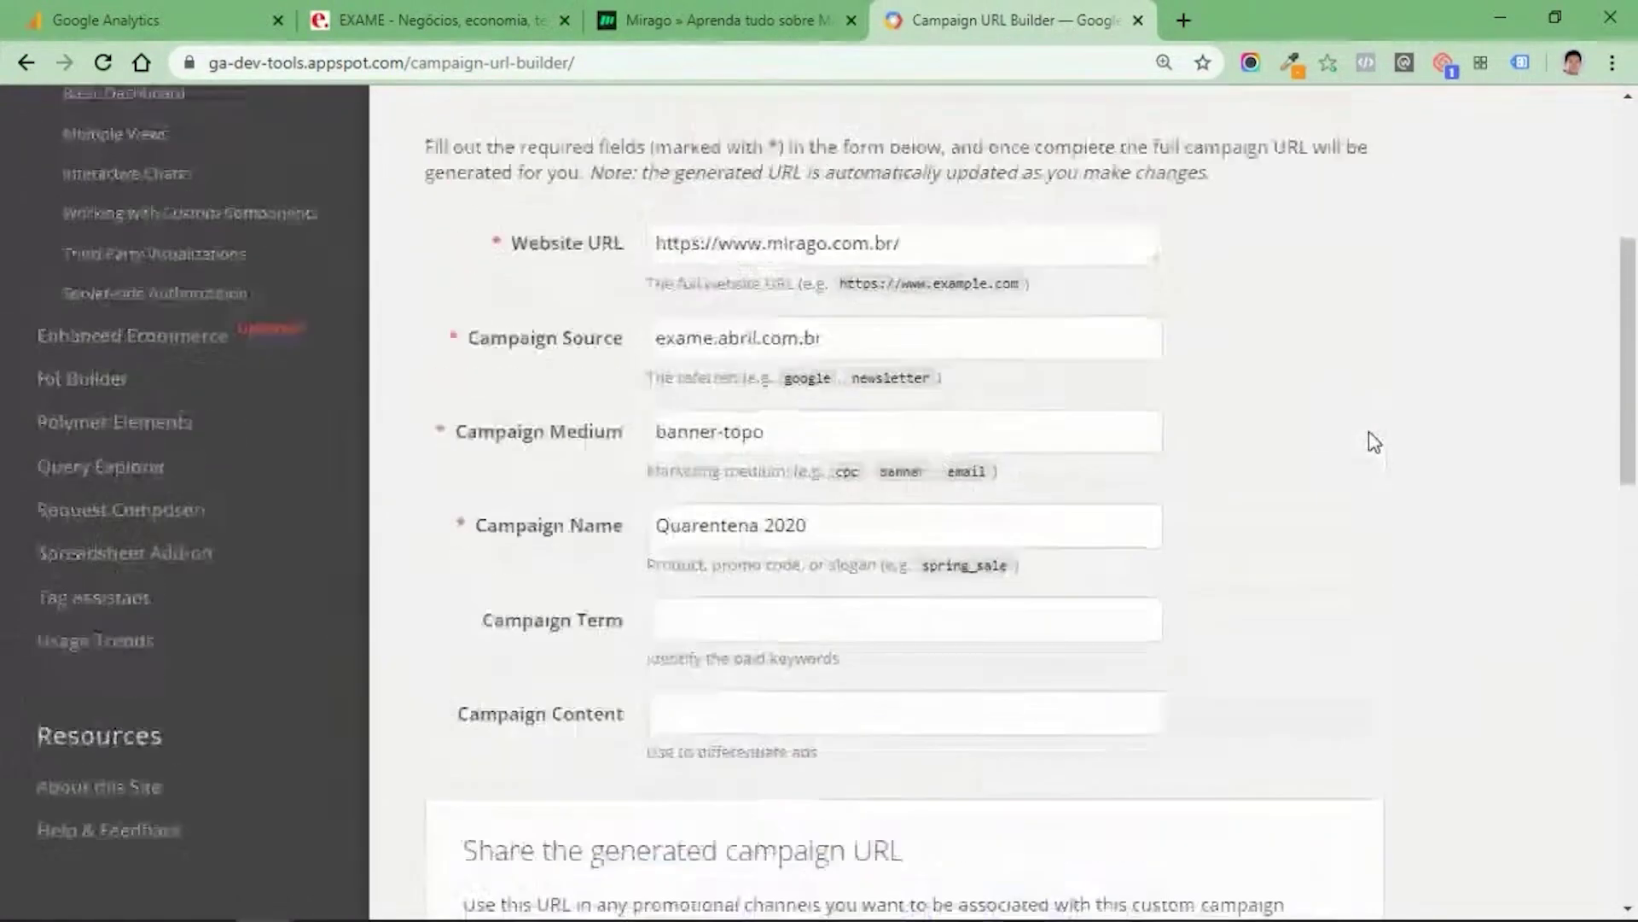
scroll(1374, 442, "up", 1)
left_click(809, 479)
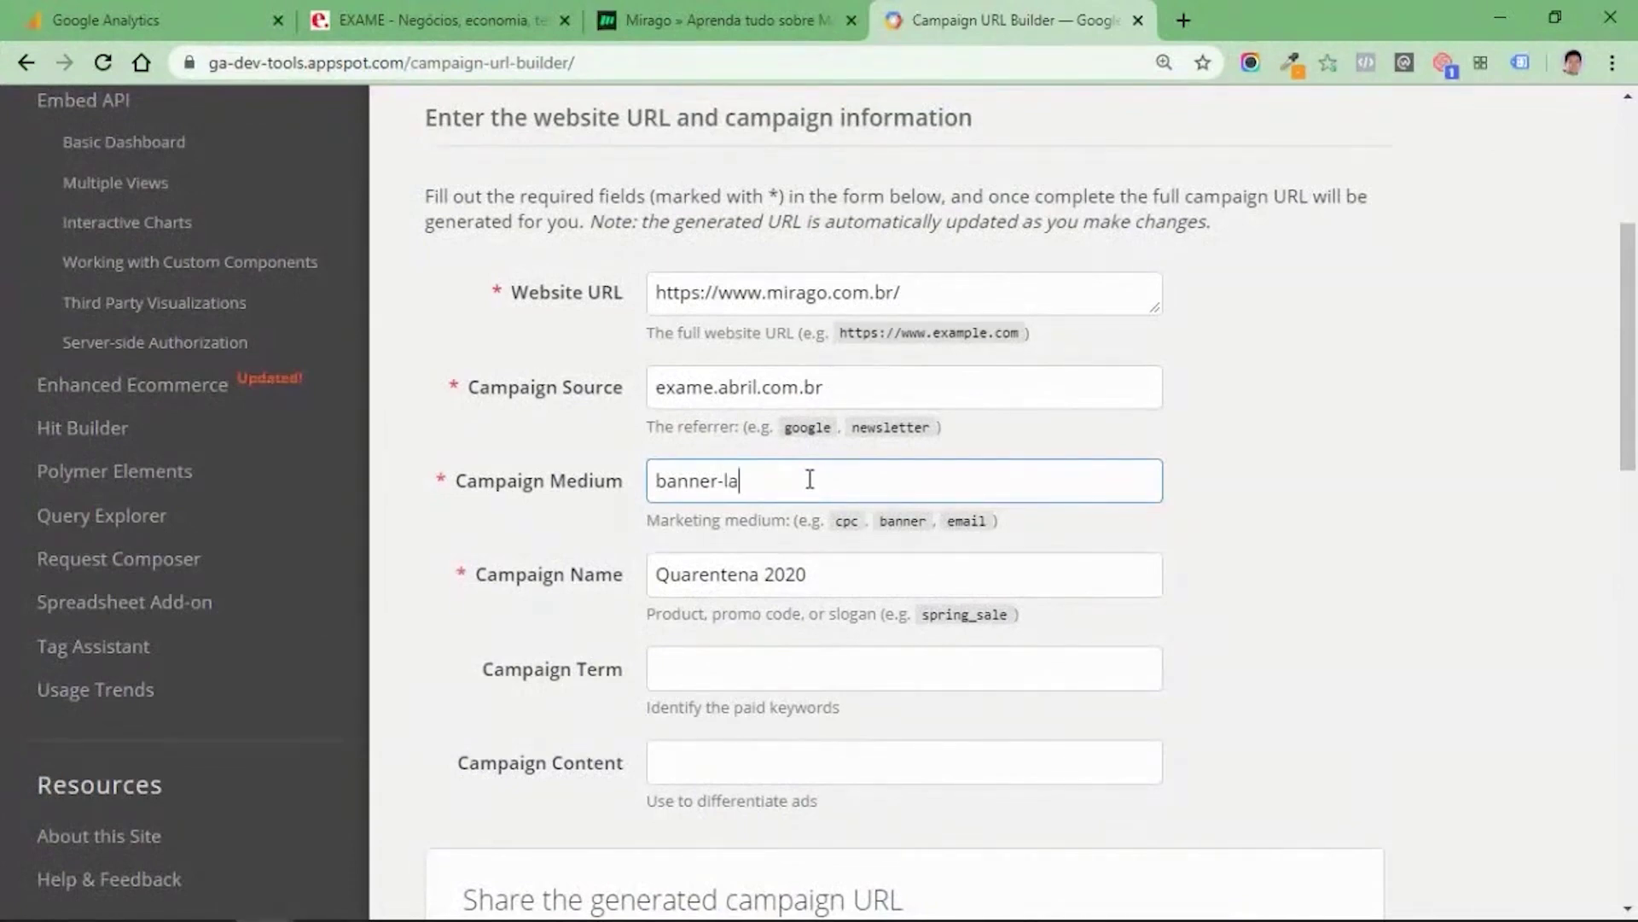
left_click(1303, 495)
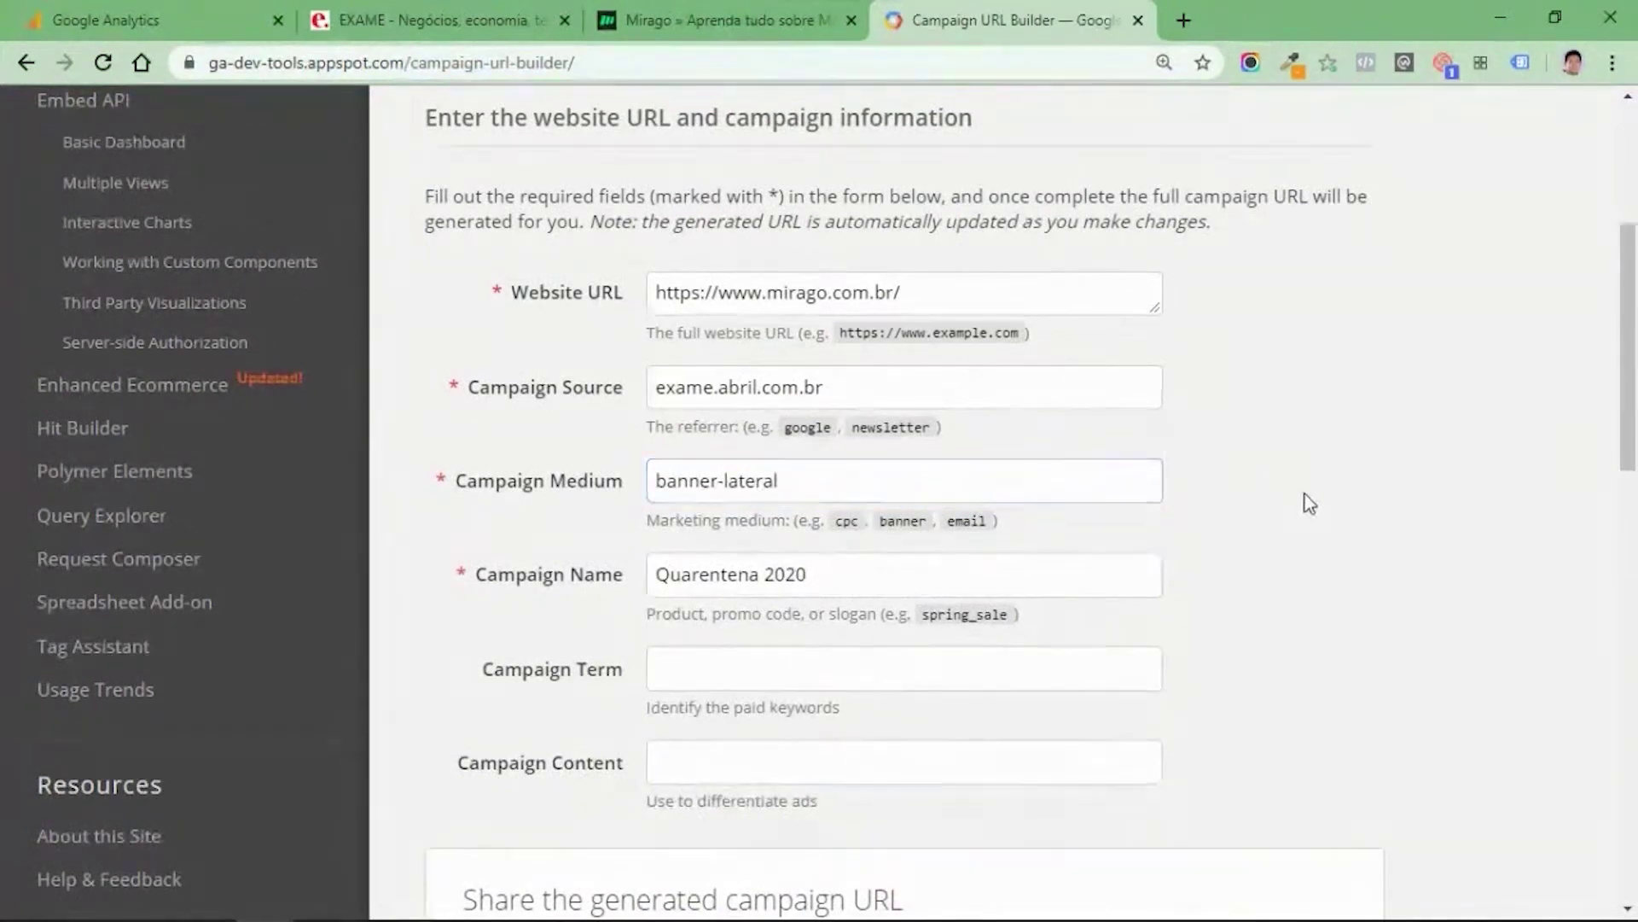
Check the banner-lateral value in the generated campaign URL and copy the full URL
scroll(1322, 486, "down", 4)
scroll(1325, 479, "down", 3)
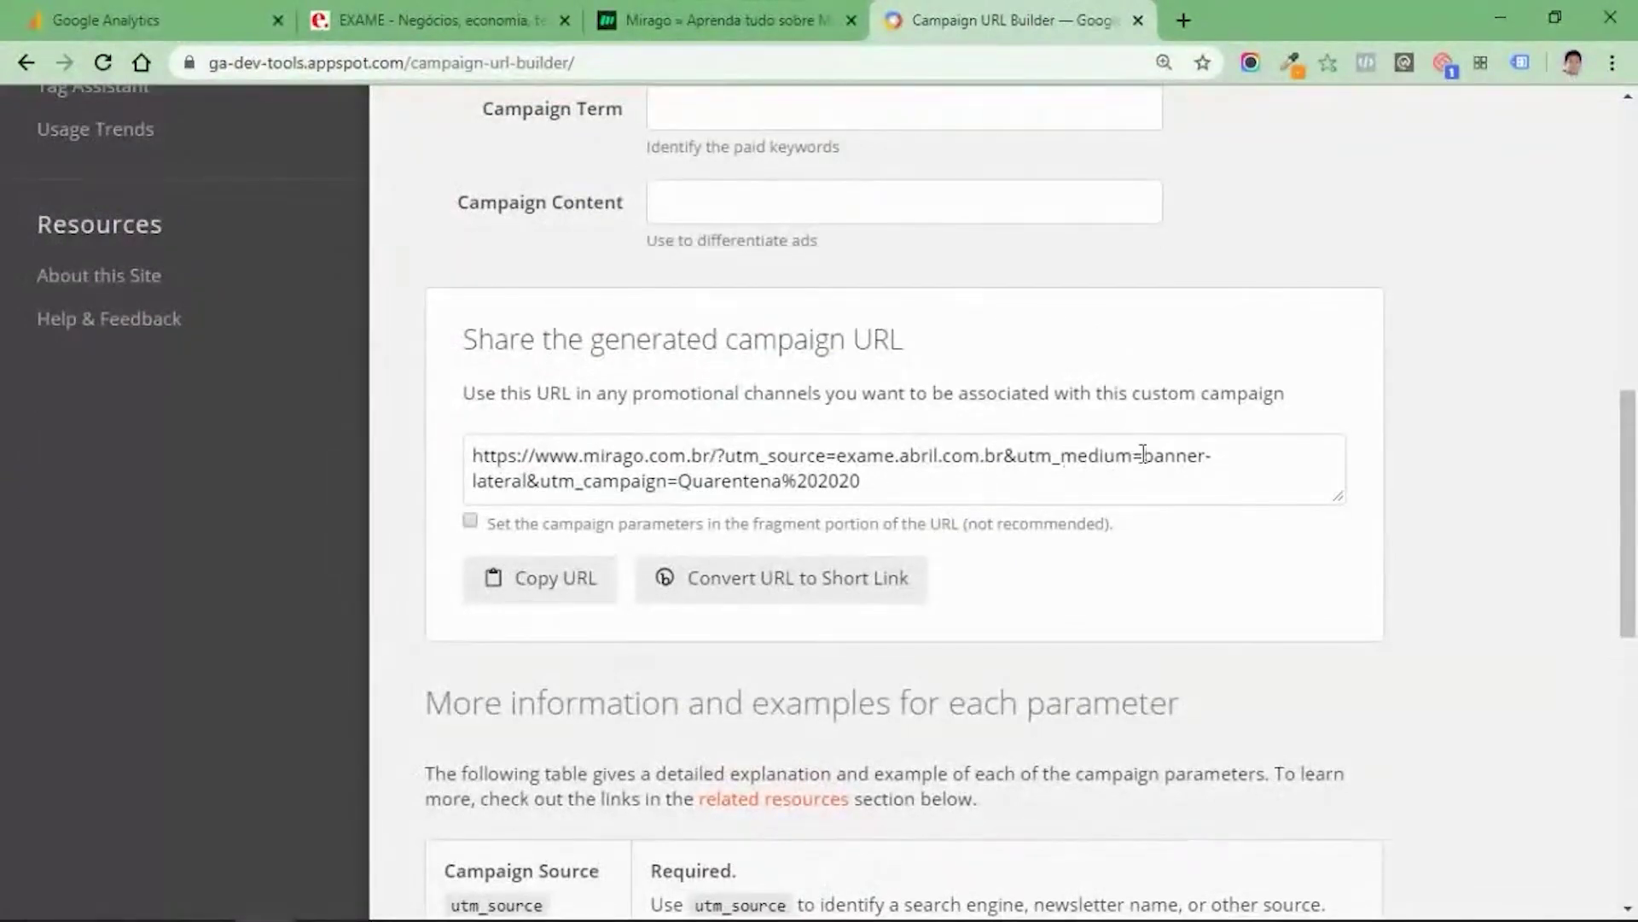
left_click_drag(1145, 455, 530, 487)
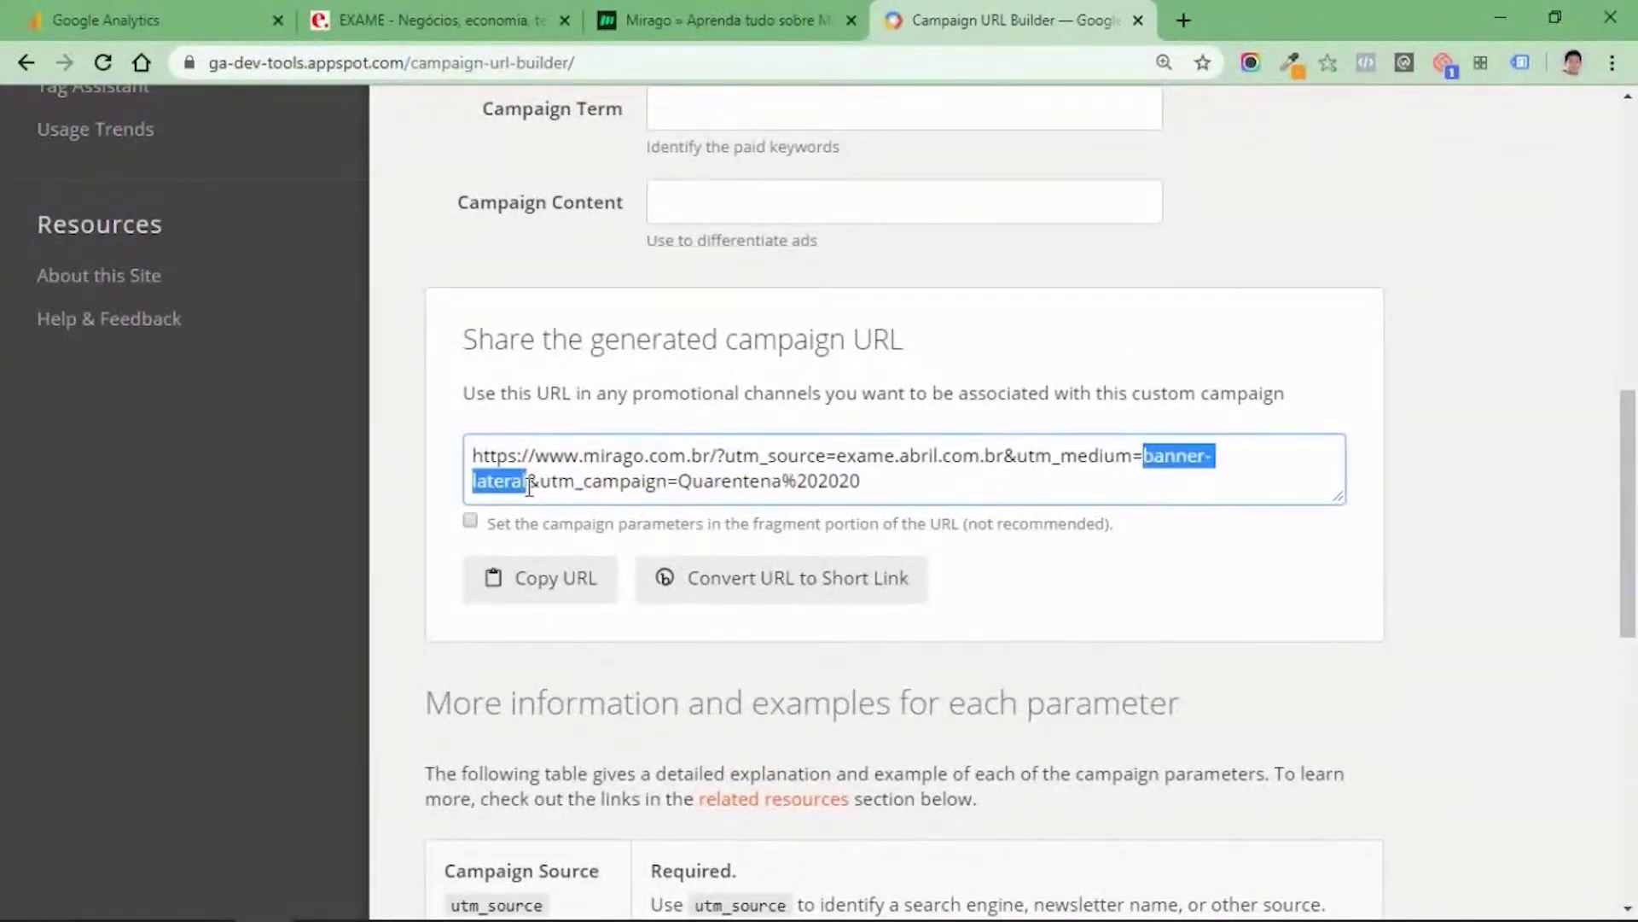
triple_click(941, 482)
key("ctrl+c")
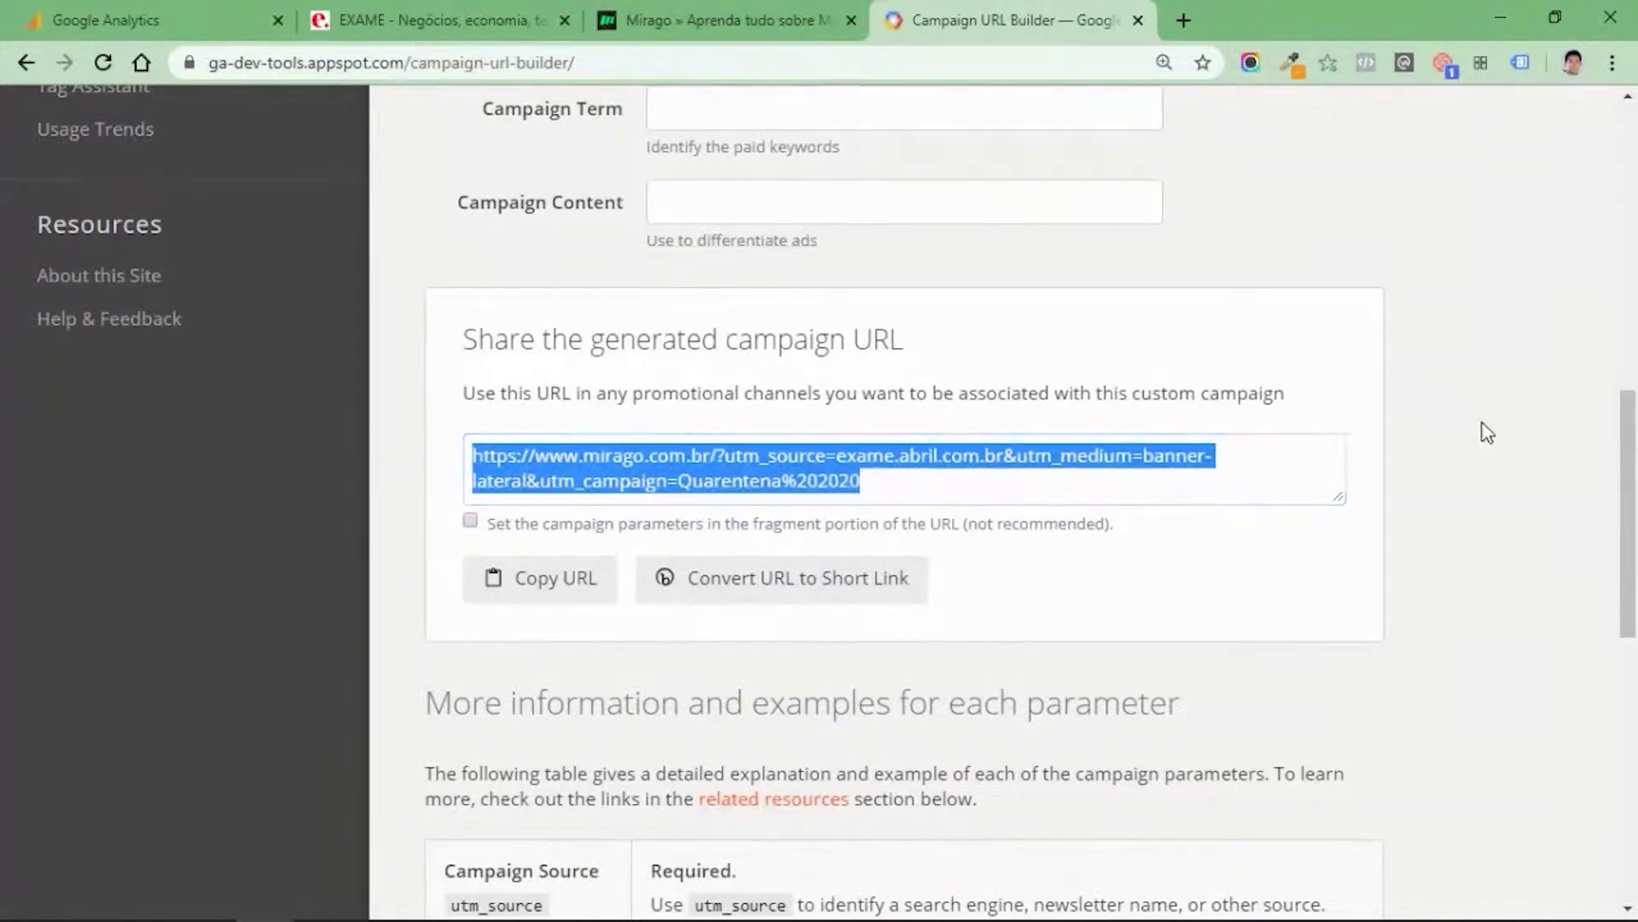
left_click(1435, 417)
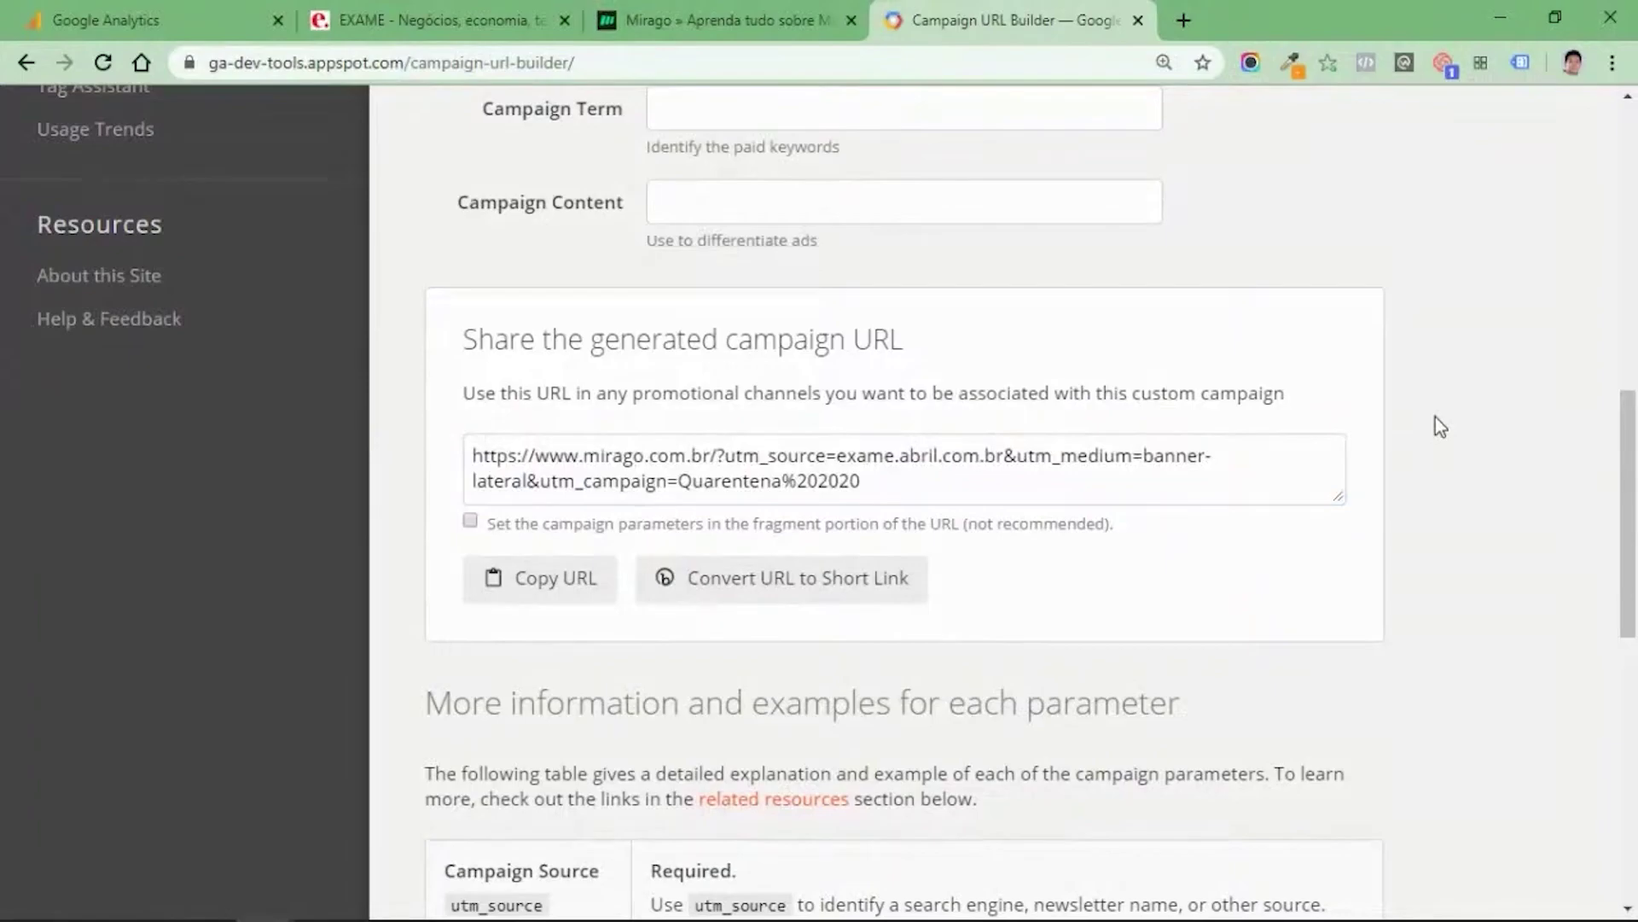
Load the copied campaign URL in a new incognito window
key("ctrl+shift+n")
key("ctrl+v")
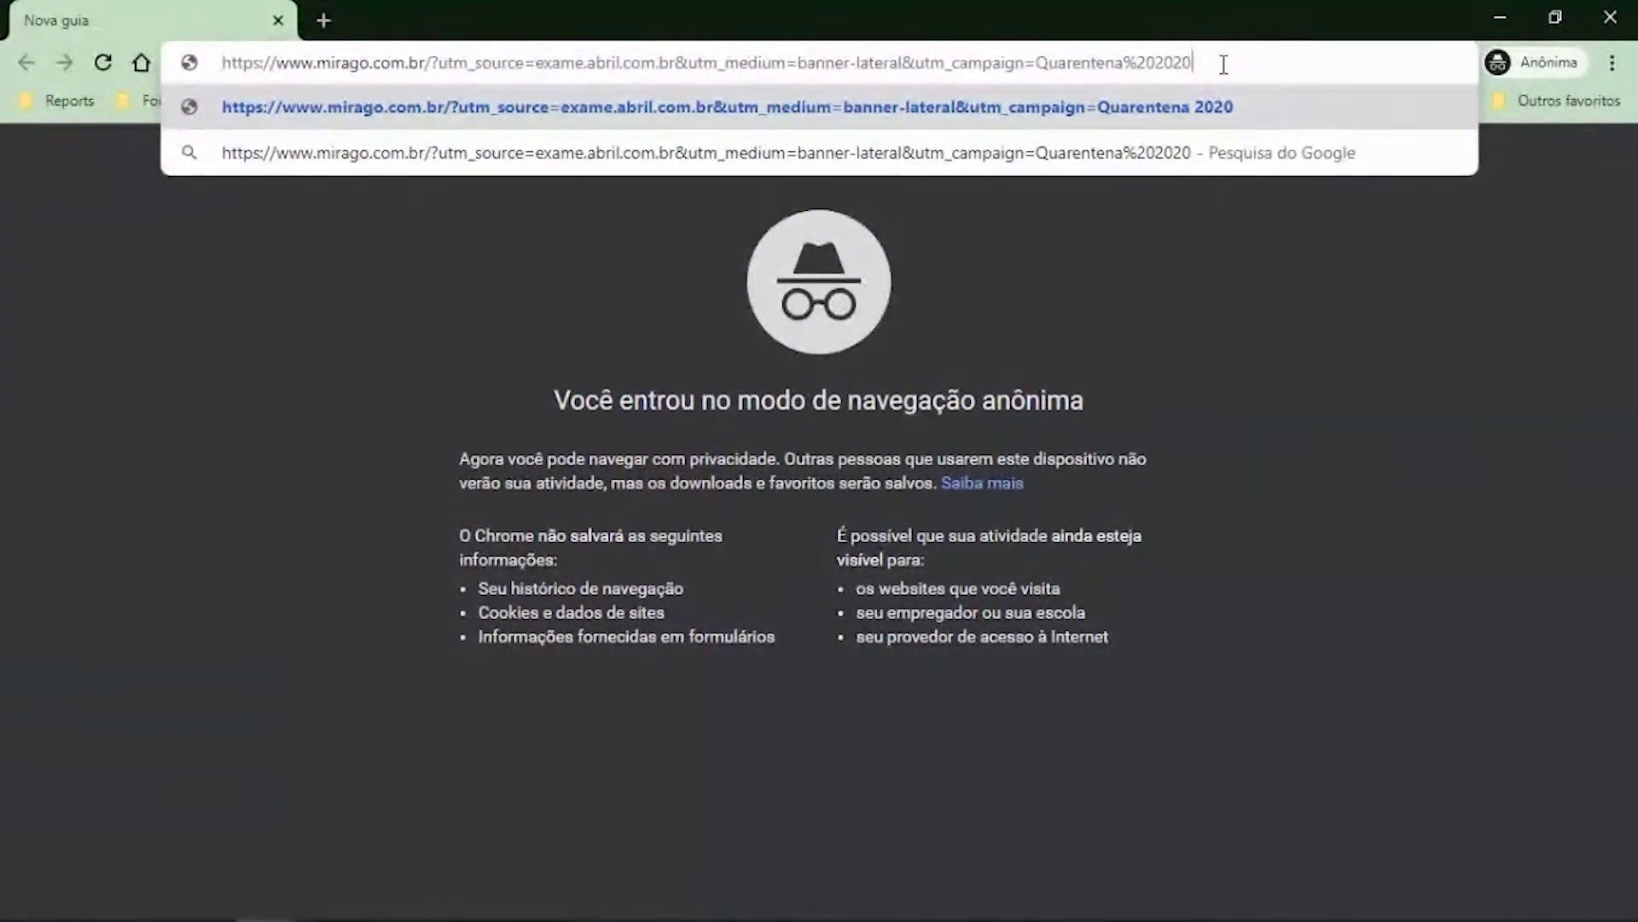
key("Return")
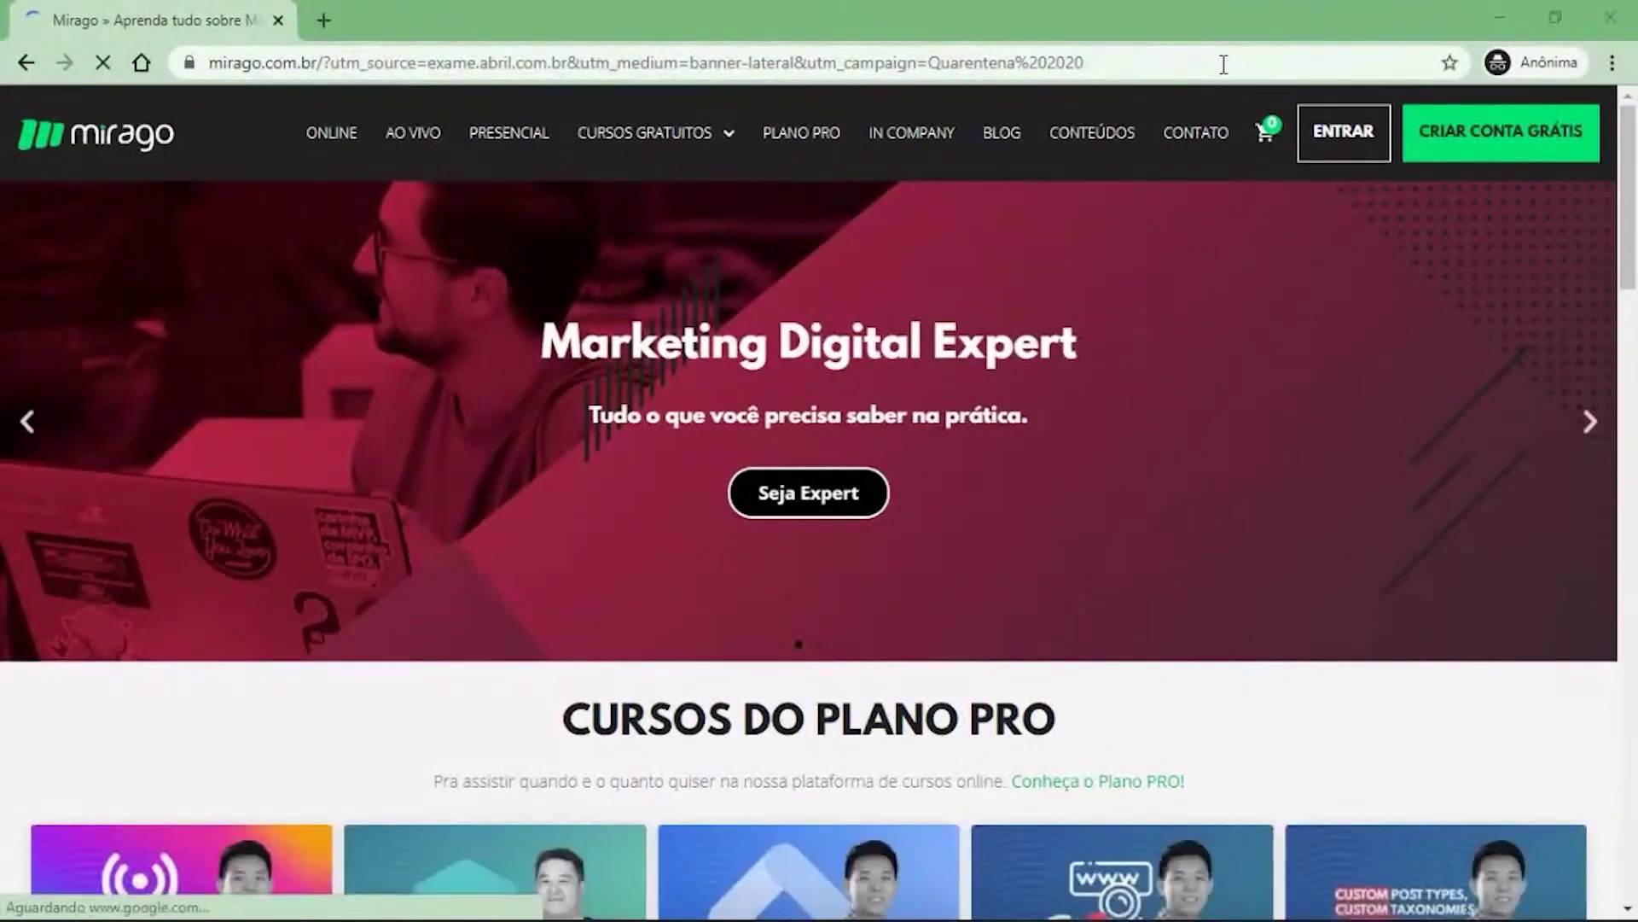
Switch to Google Analytics, show the real-time traffic sources report (Origens de tráfego) and check active users for banner-lateral from exame.abril.com.br
key("alt+Tab")
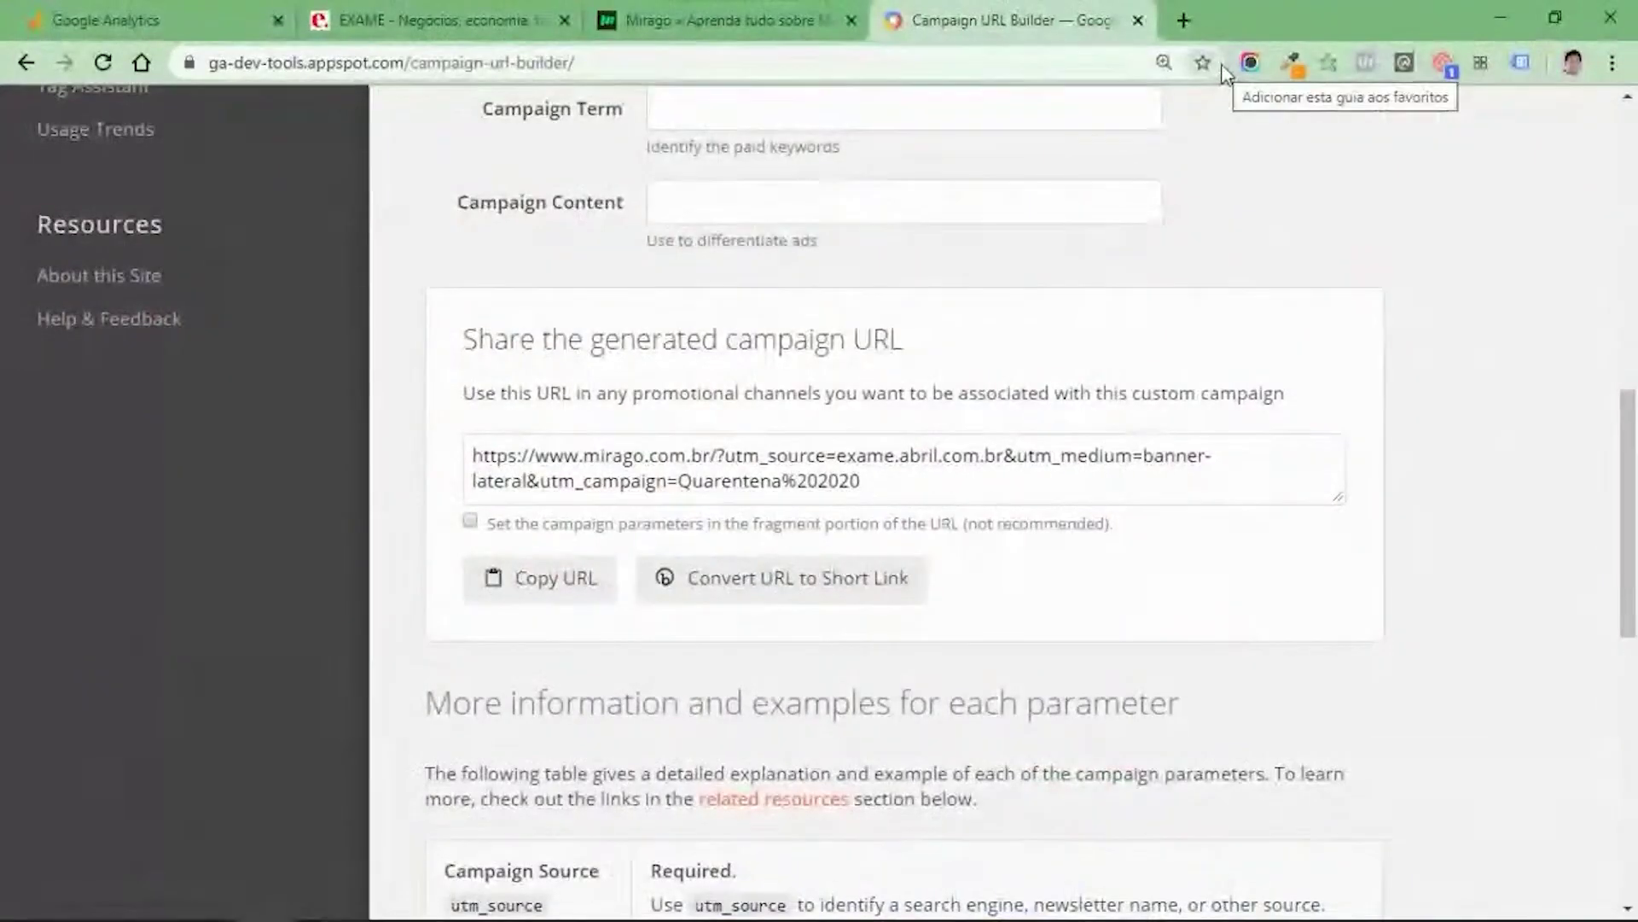
left_click(237, 8)
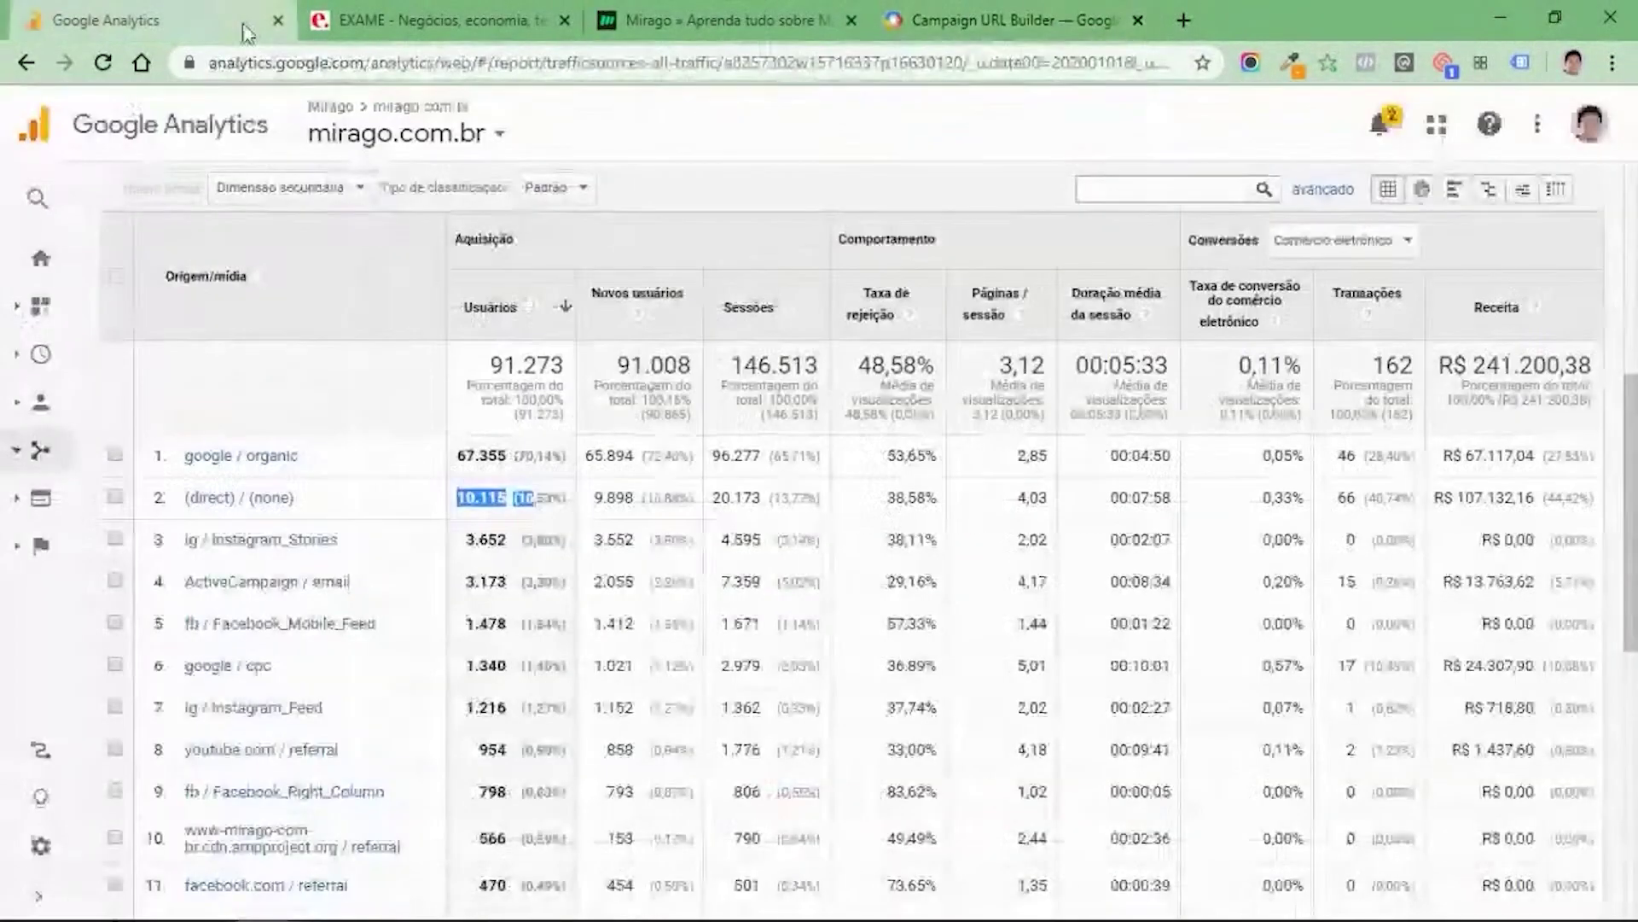
left_click(41, 355)
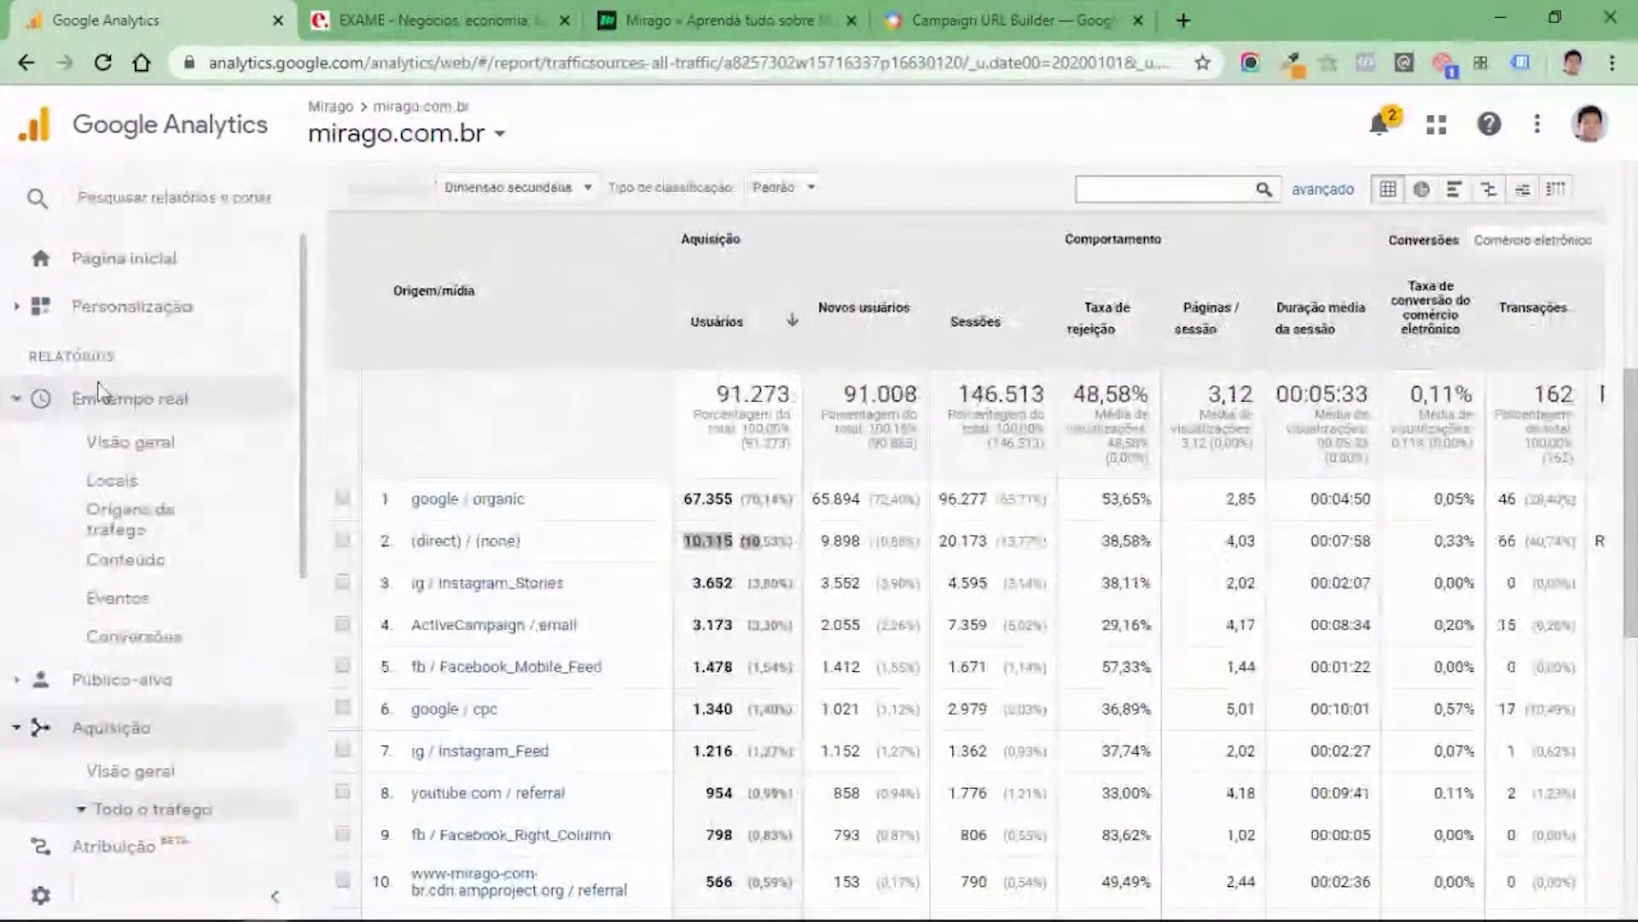
left_click(141, 533)
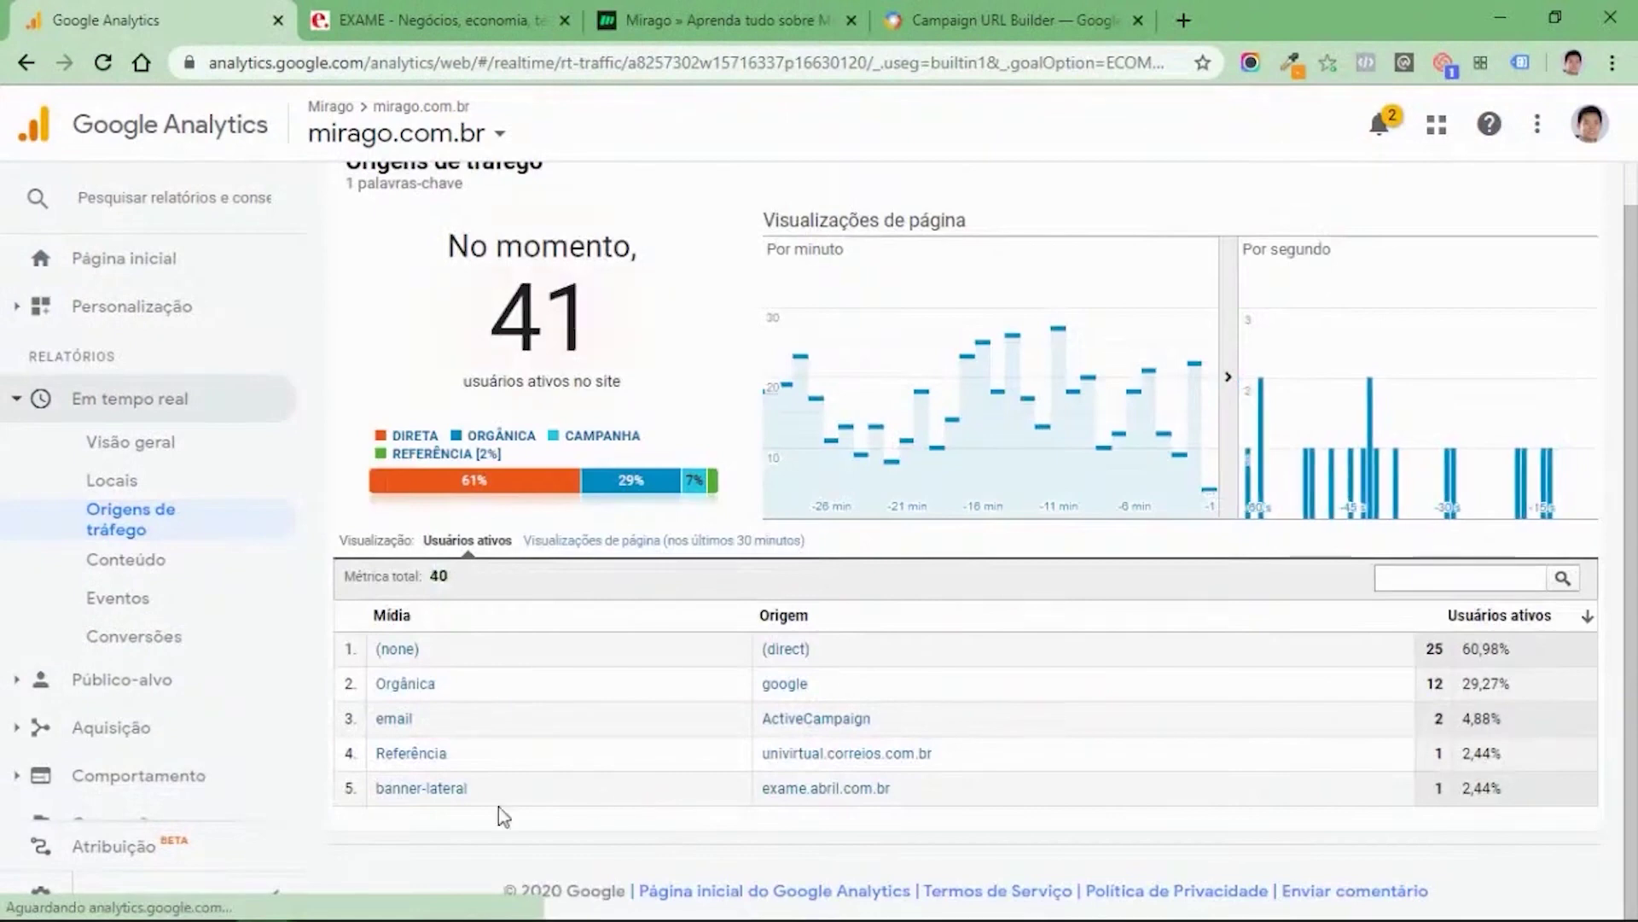
double_click(1439, 788)
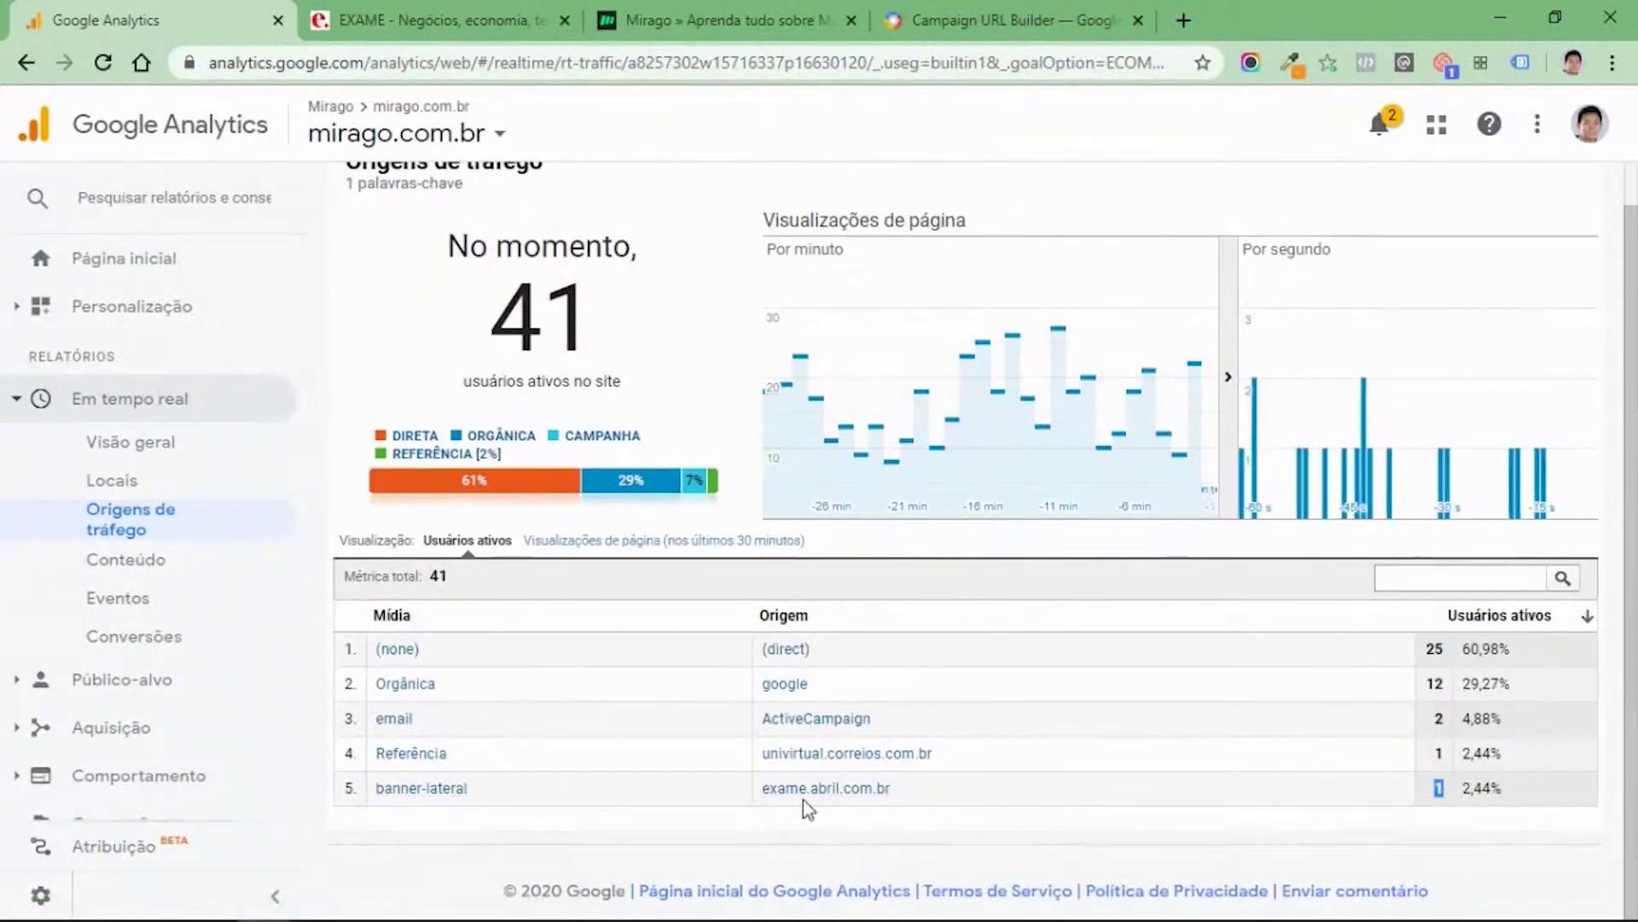